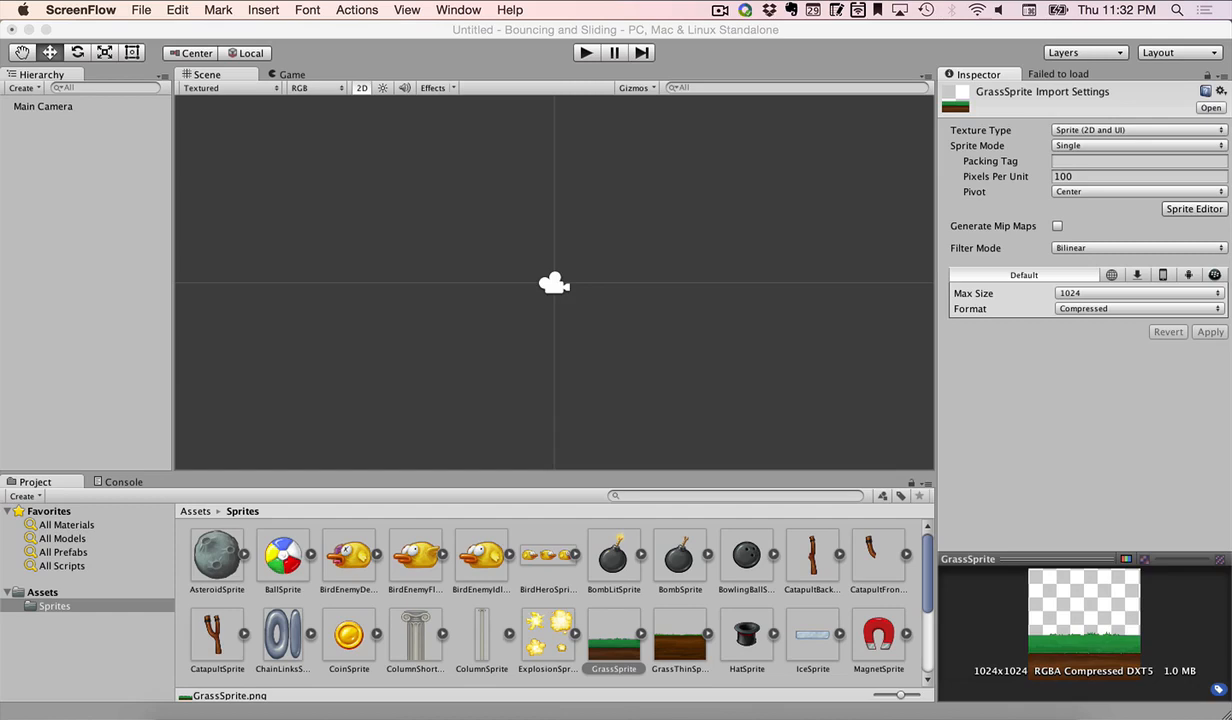
- Place the BallSprite in the scene above the horizontal axis and delete it from the hierarchy
left_click(283, 560)
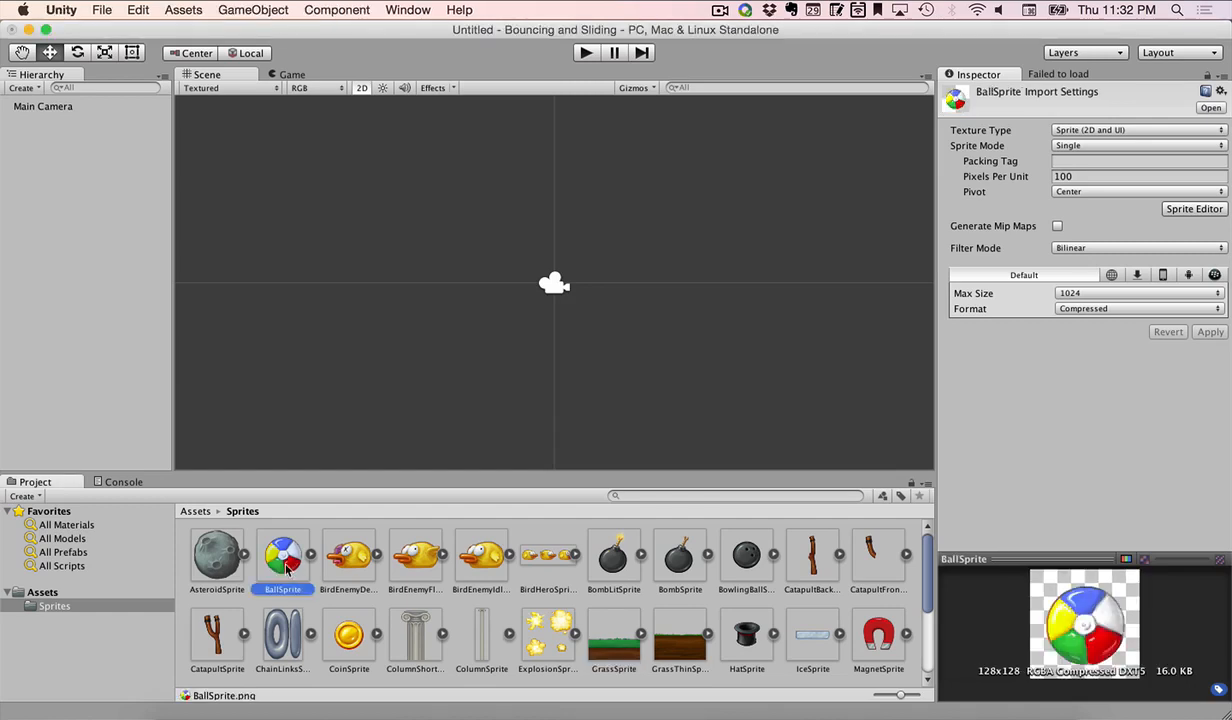
left_click_drag(286, 568, 383, 245)
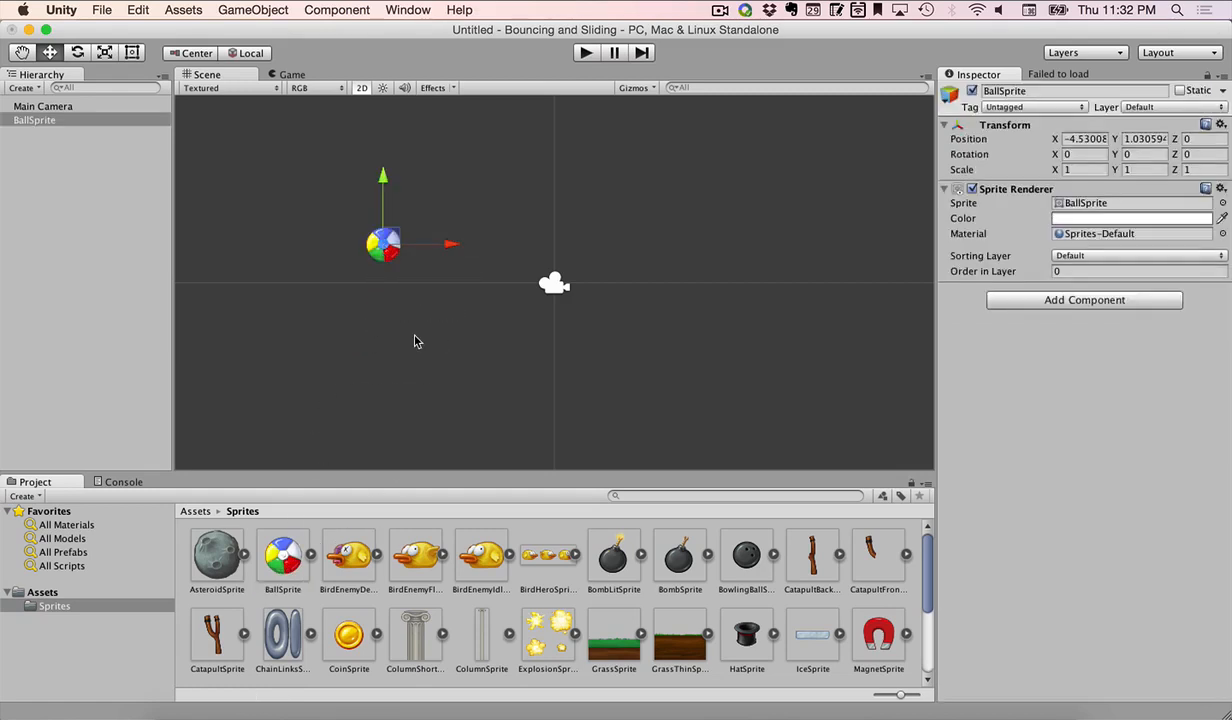
left_click(416, 296)
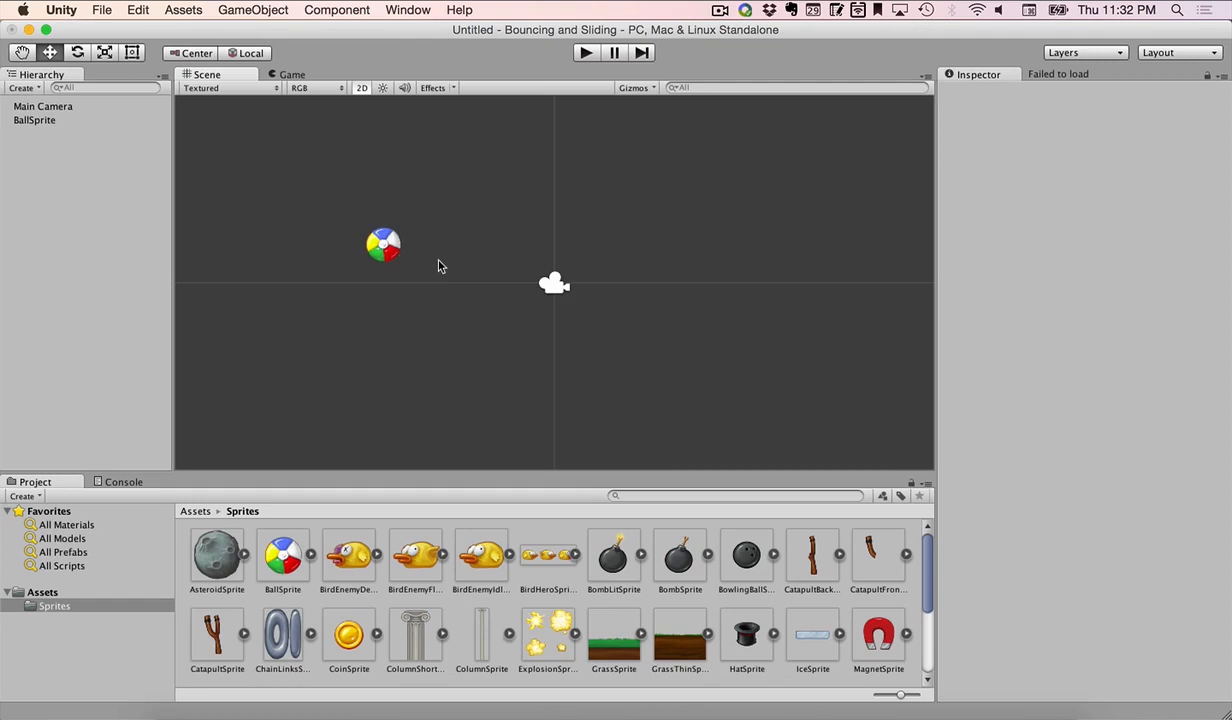
right_click(43, 124)
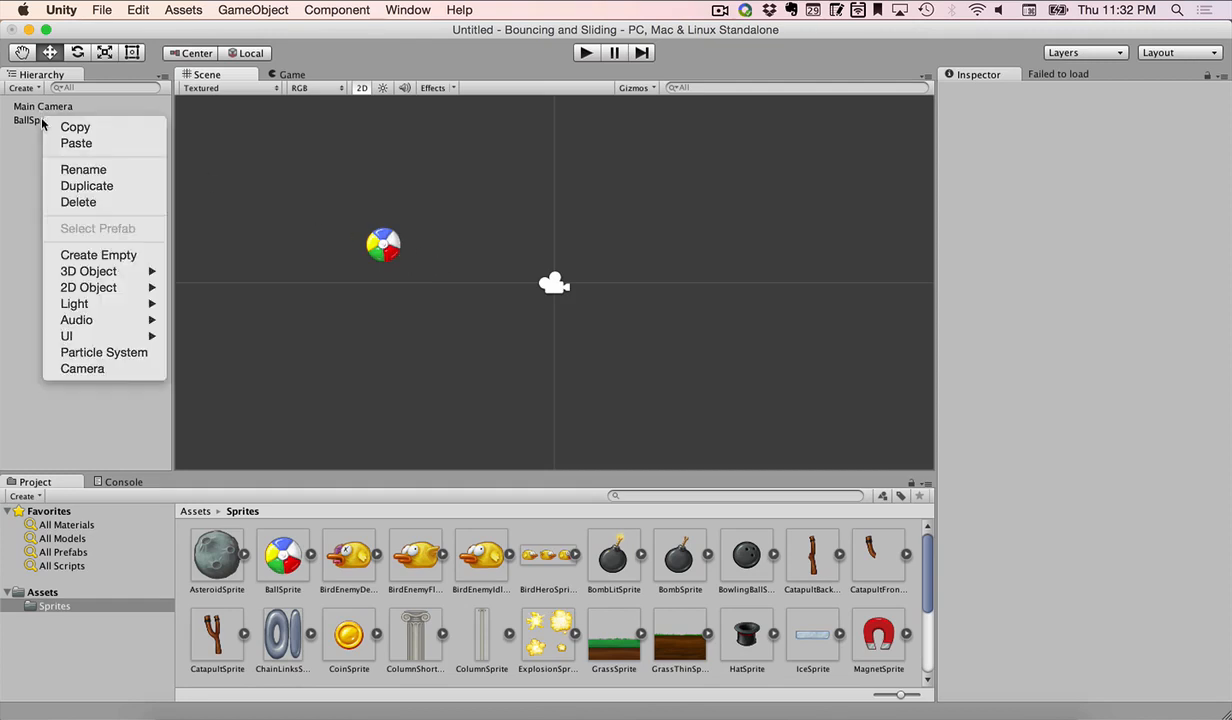
left_click(76, 201)
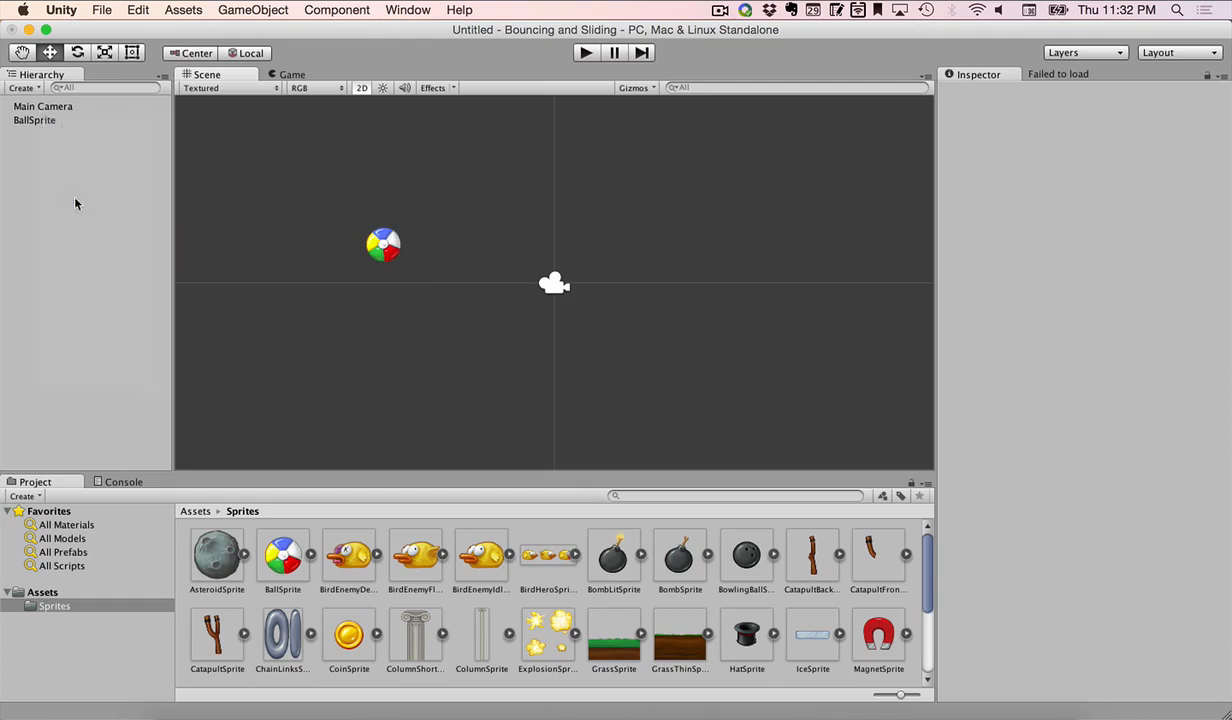
- Place the BallSprite below the horizontal axis, delete that object, and leave nothing selected
left_click_drag(282, 558, 352, 322)
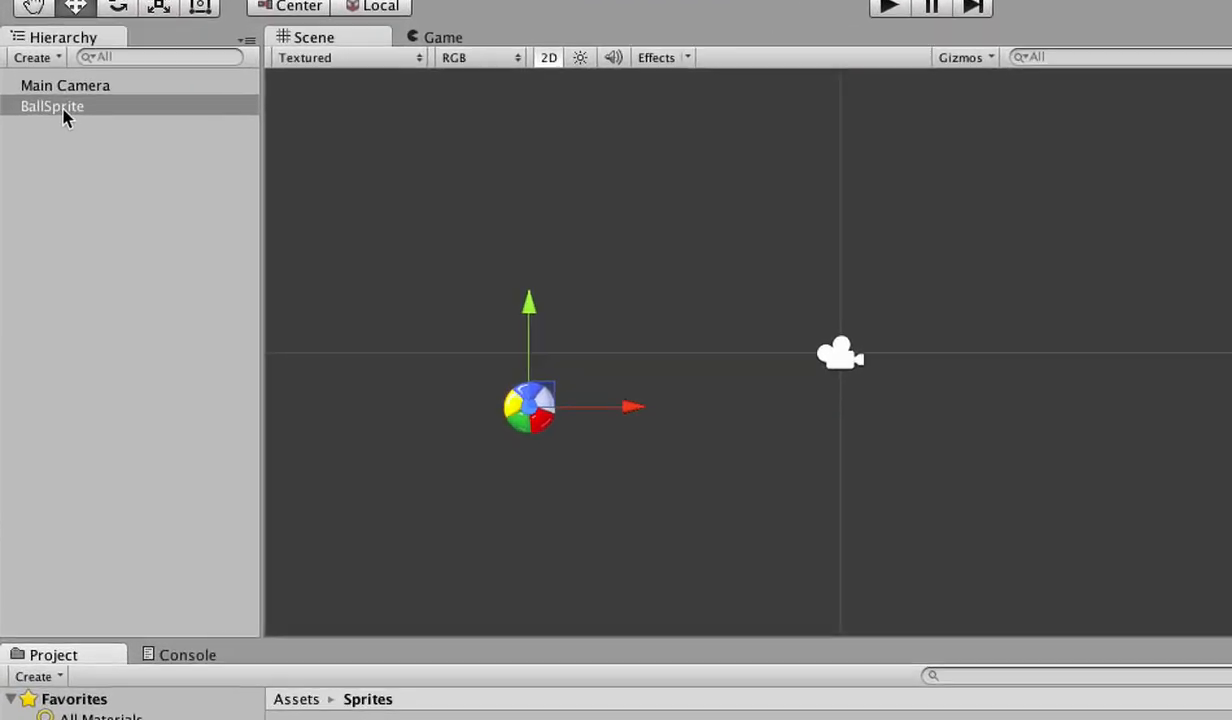
left_click(62, 109)
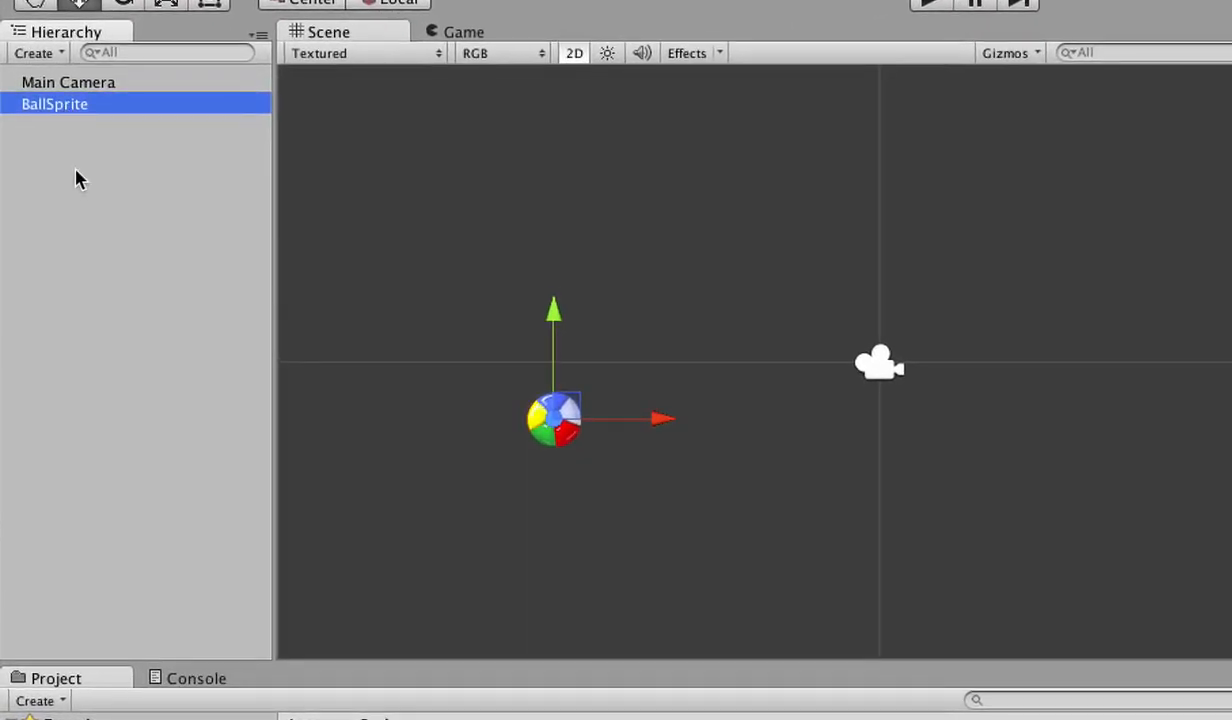
right_click(54, 116)
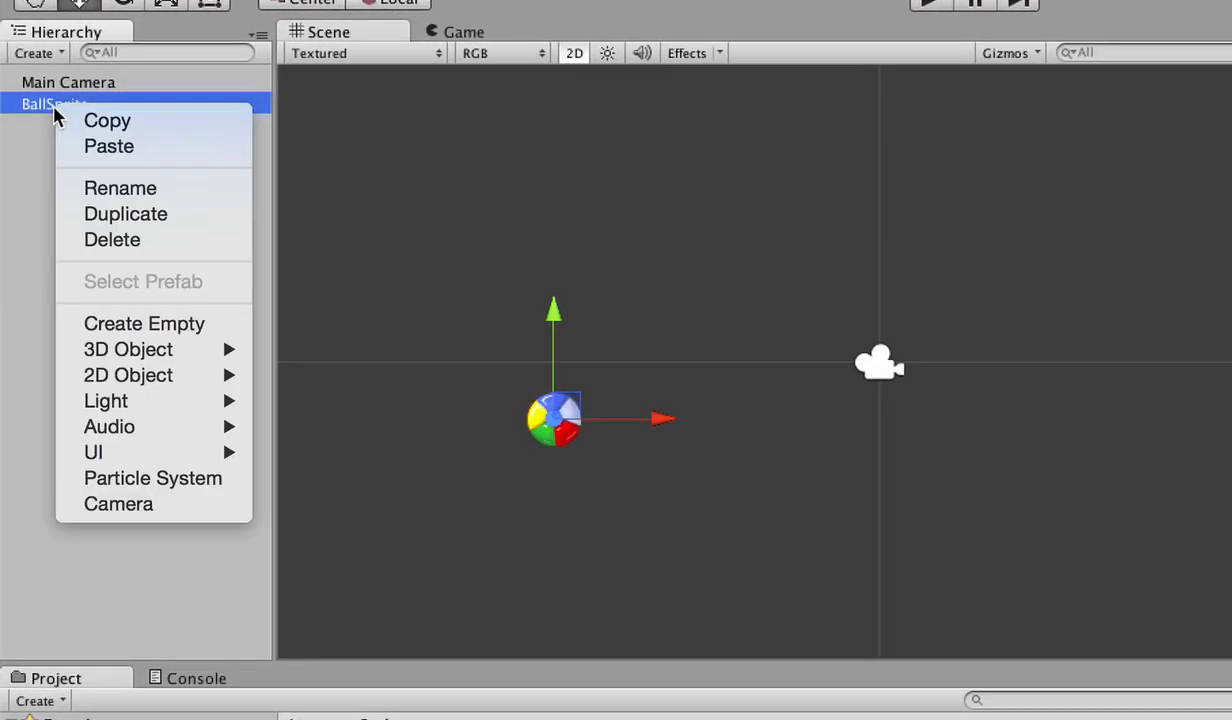
left_click(127, 242)
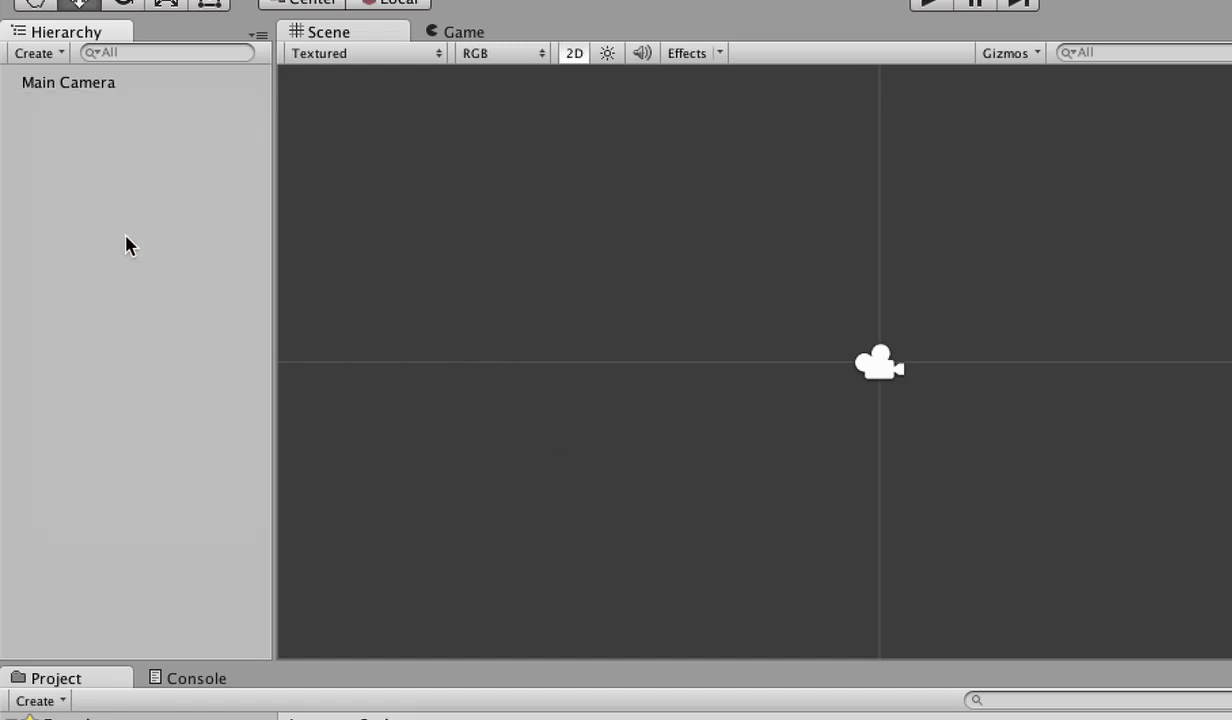
right_click(65, 84)
left_click(41, 176)
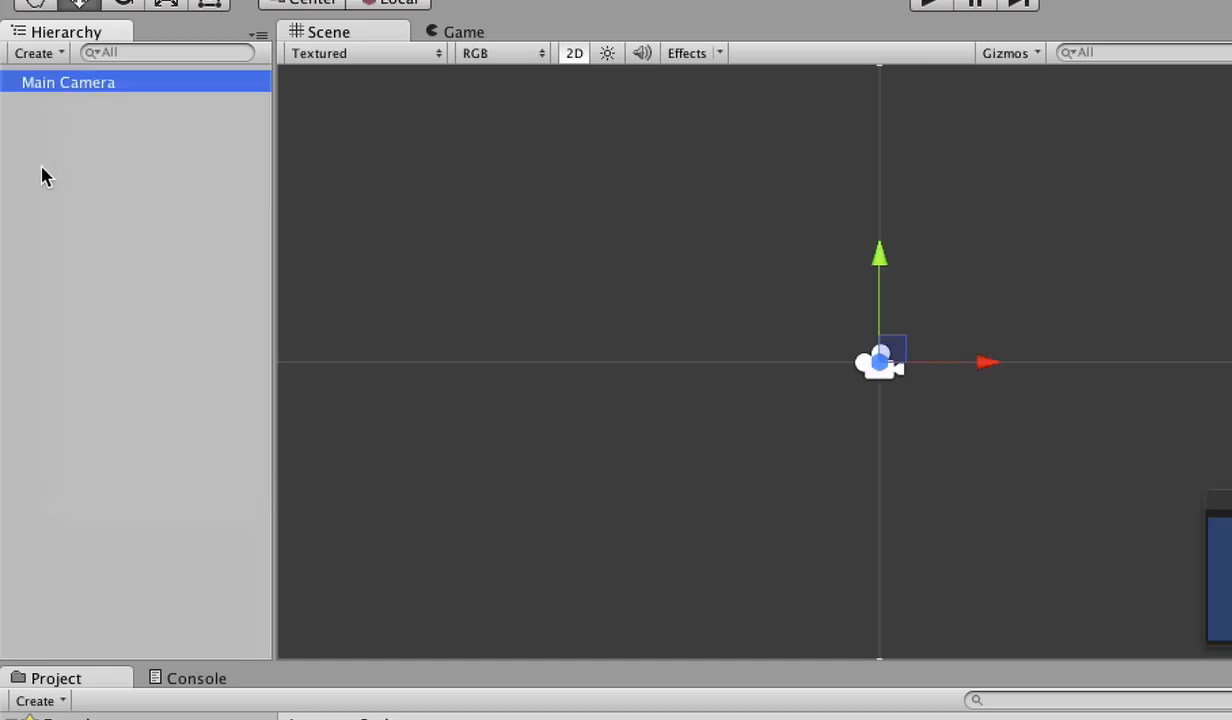
left_click(653, 420)
- Add the SkyTileSprite to the scene as the background and reset its position to the origin
scroll(955, 530, "down", 5)
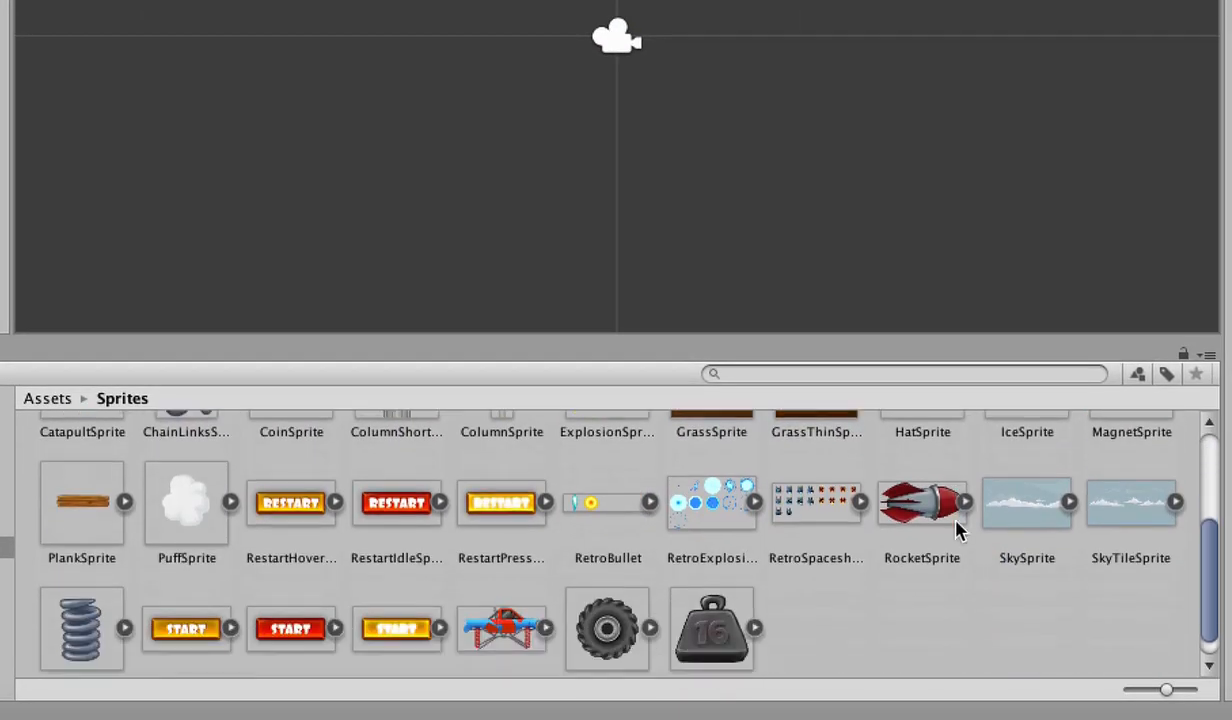
left_click(1020, 505)
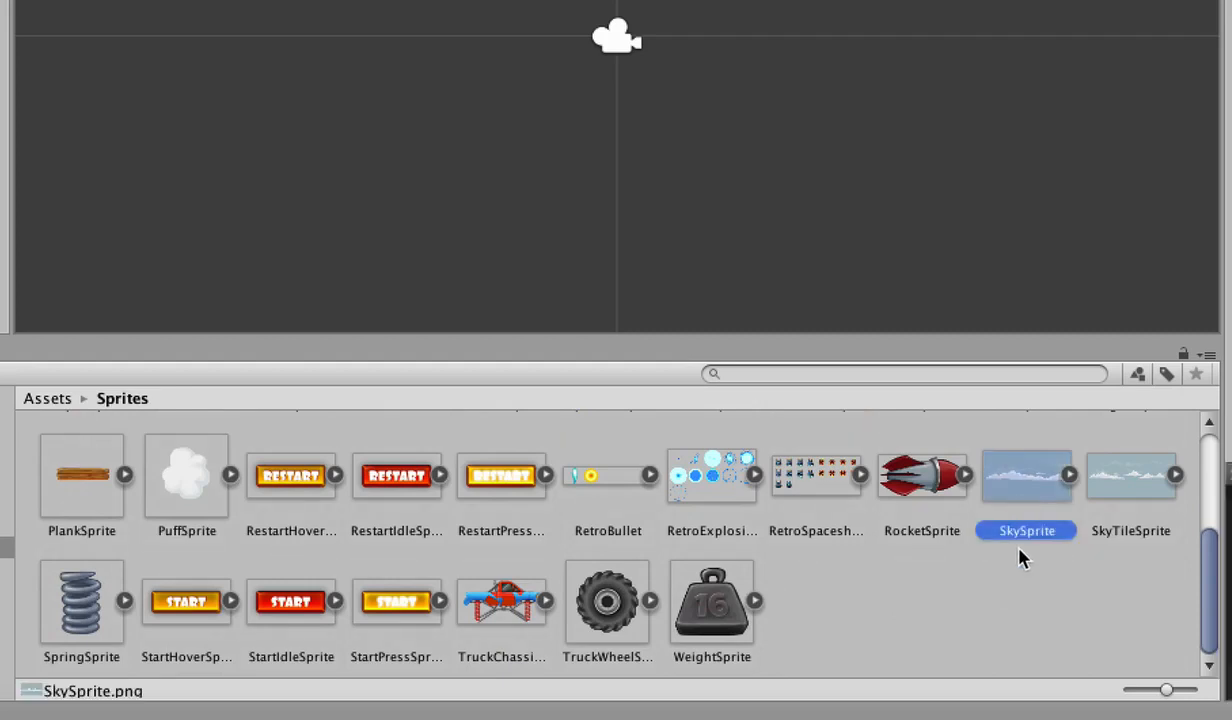
left_click(1137, 490)
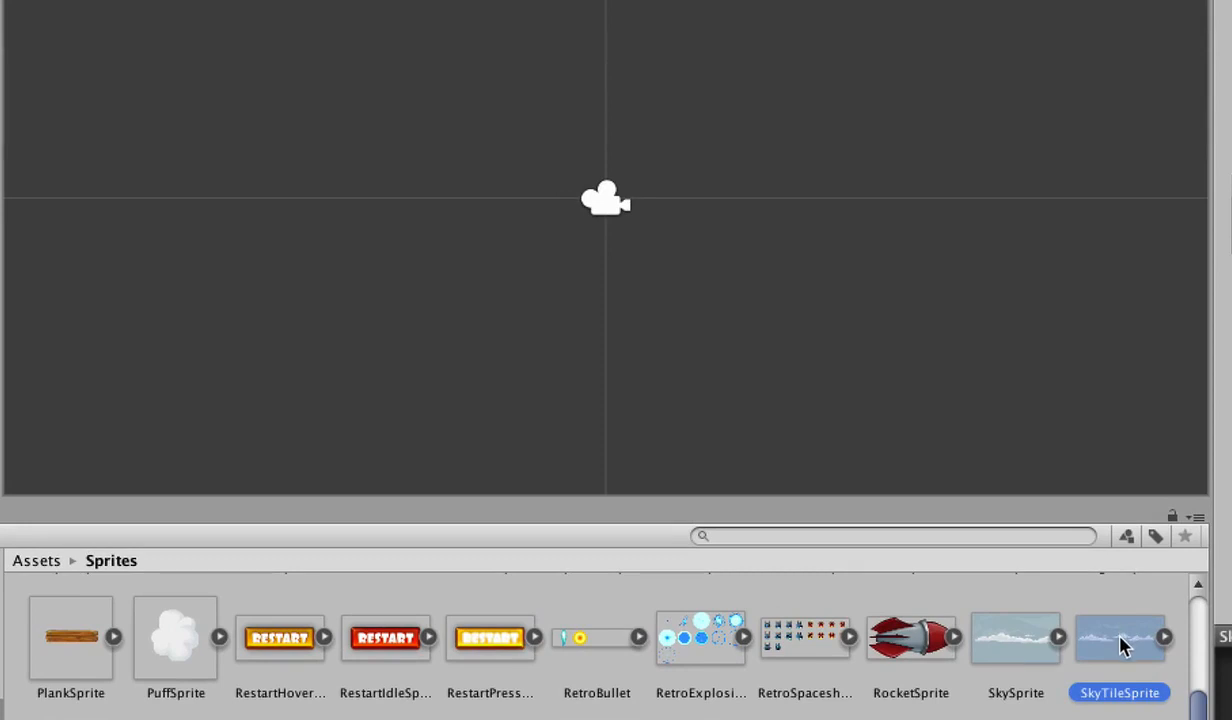
left_click_drag(1122, 645, 532, 148)
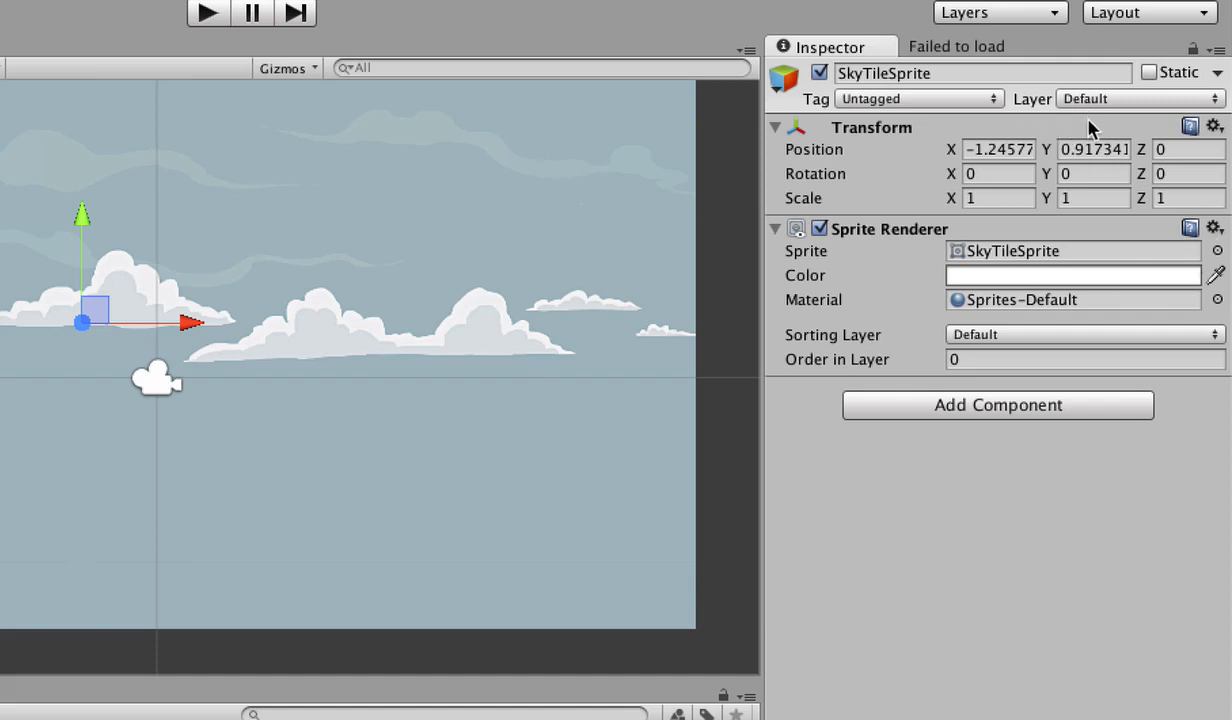
left_click(1213, 129)
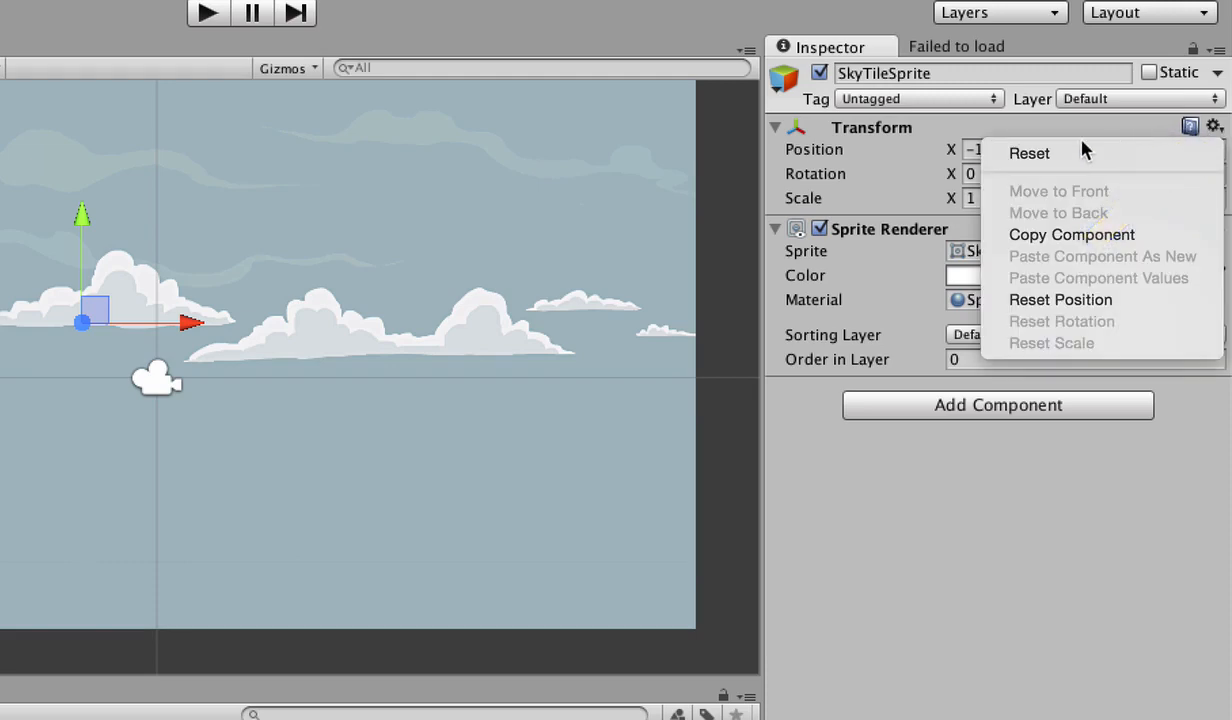
left_click(1060, 300)
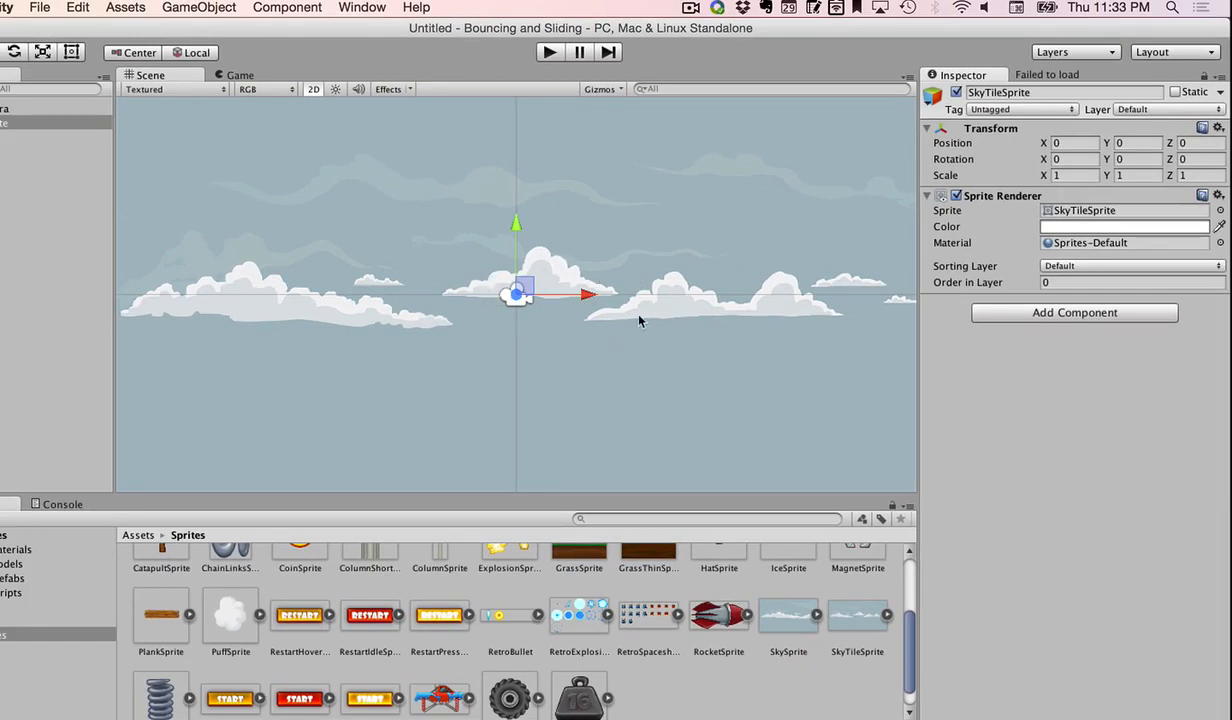
- Add the GrassThinSprite to the scene in front of the sky background
scroll(658, 560, "up", 3)
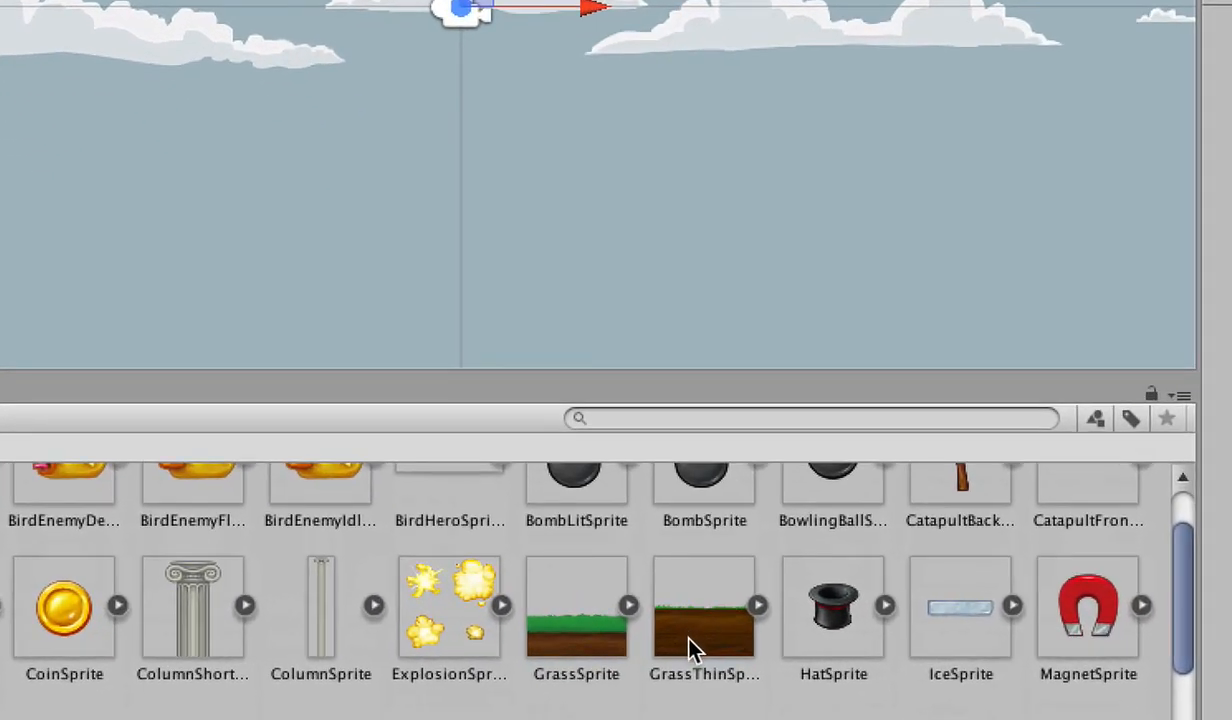
left_click(702, 648)
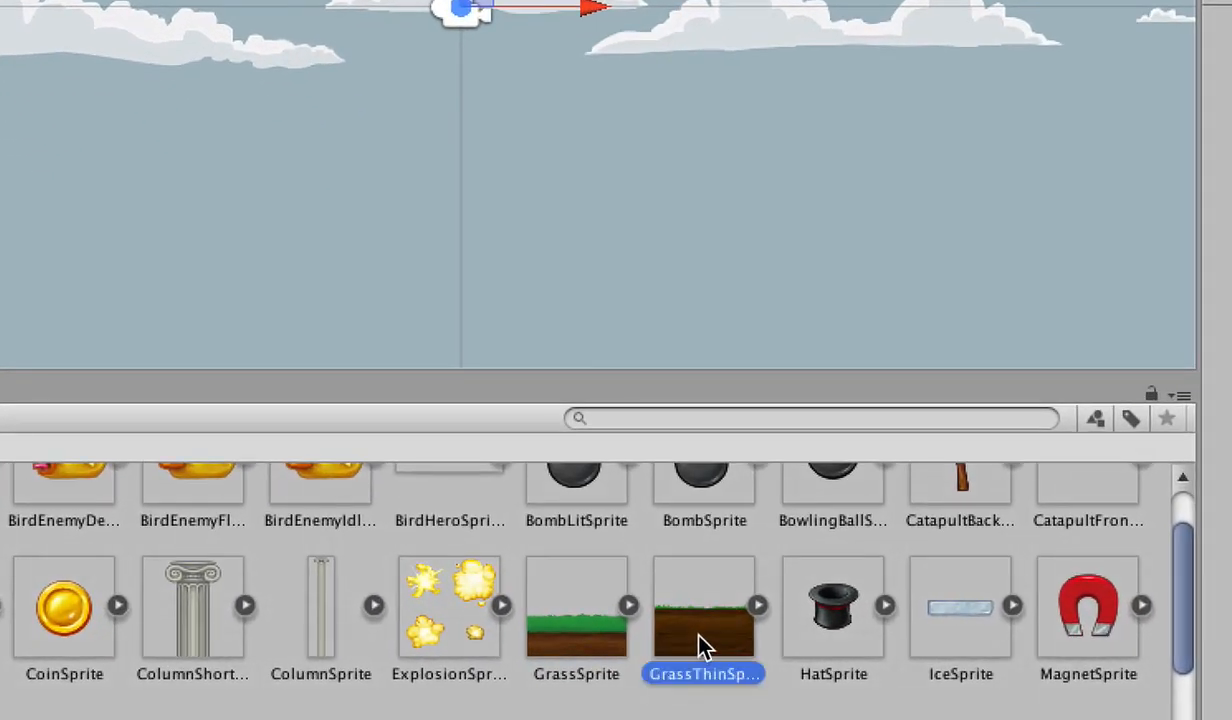
left_click_drag(701, 646, 259, 190)
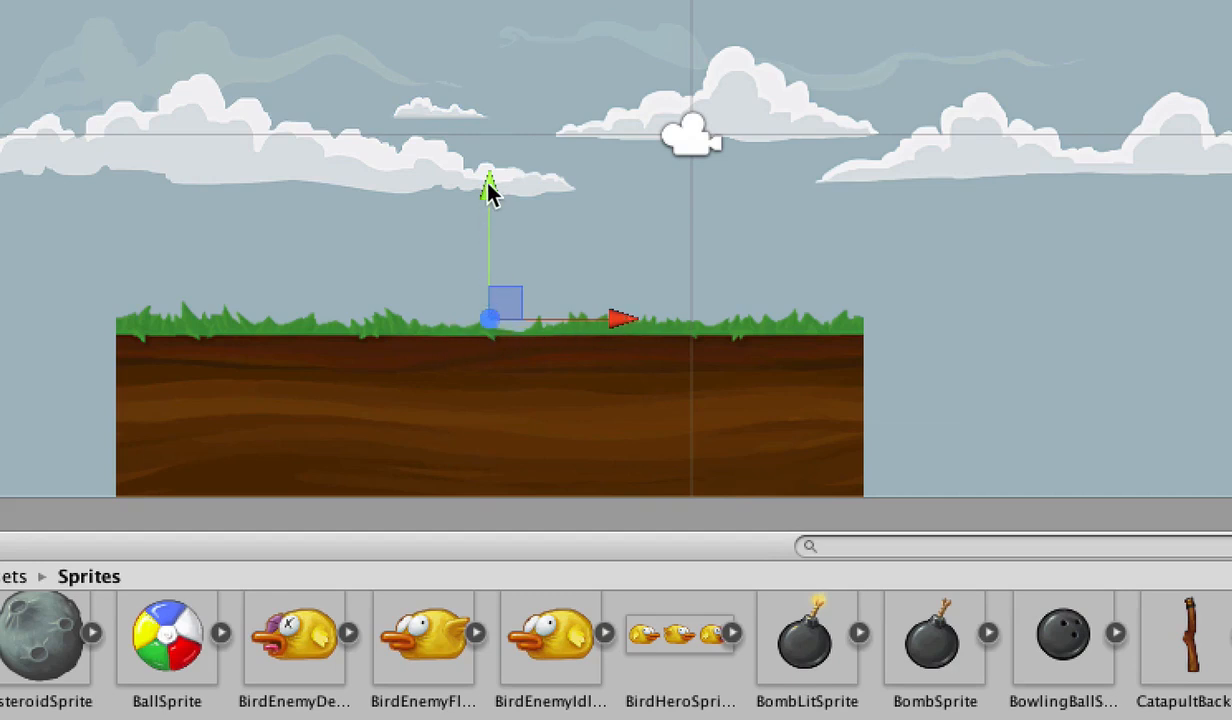
- Try moving the grass sprite vertically, horizontally and freely in both directions with the Move tool
left_click_drag(488, 189, 653, 226)
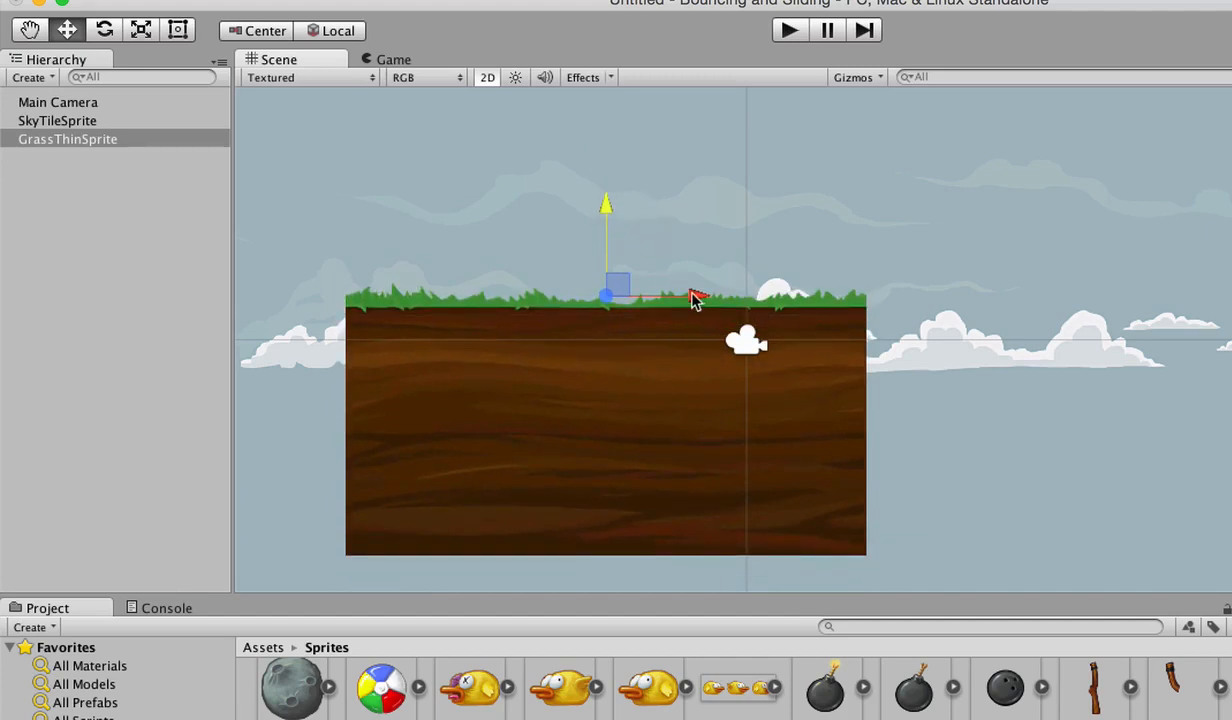
left_click_drag(696, 302, 622, 408)
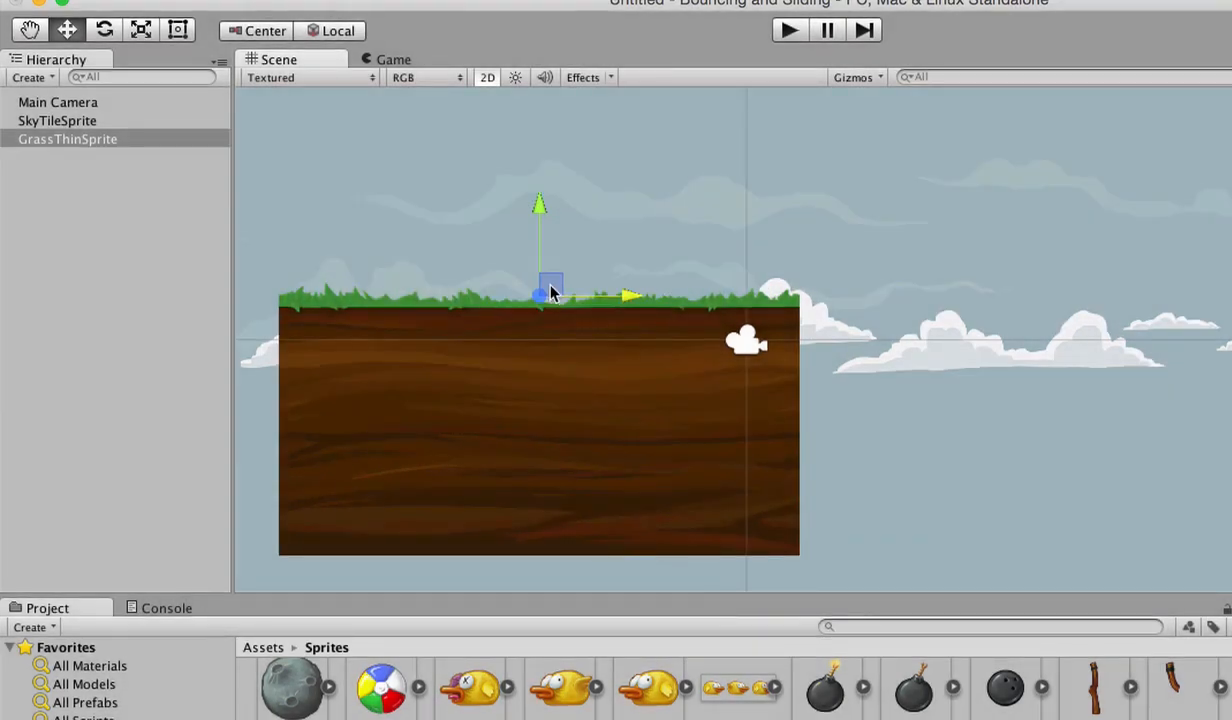
left_click_drag(550, 292, 575, 289)
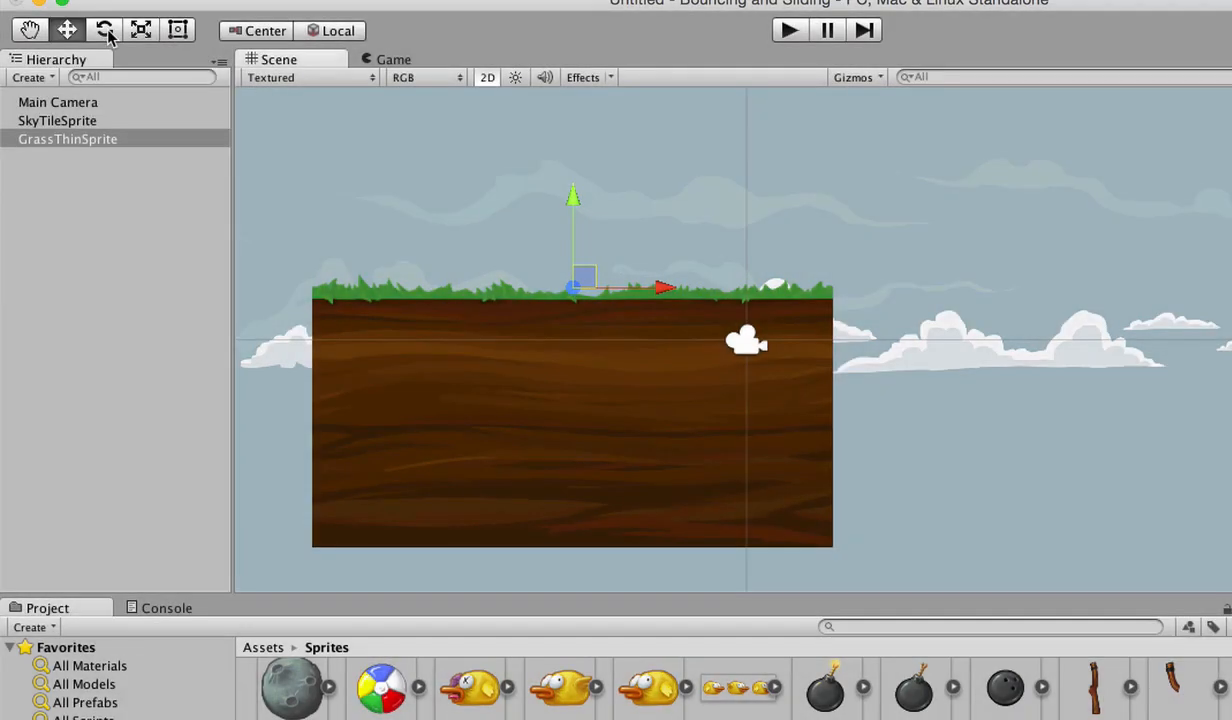
- Rotate the grass sprite clockwise into a downhill slope and move it to the lower-left corner of the sky background
left_click(102, 29)
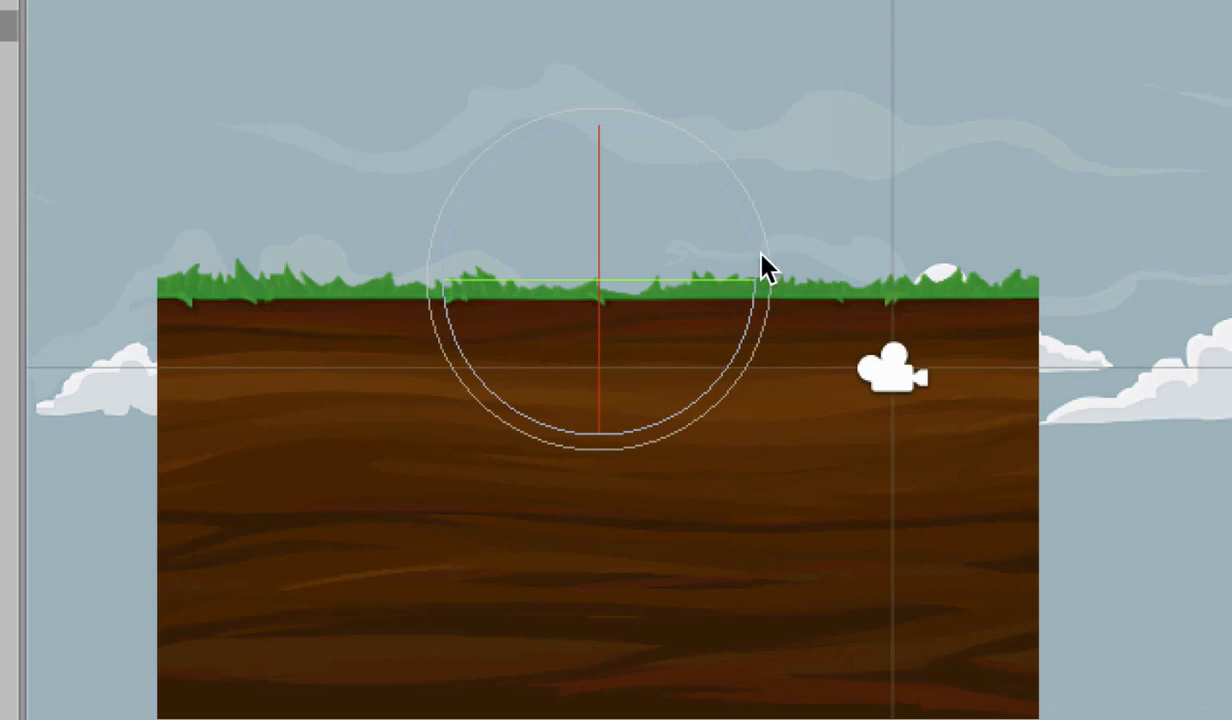
left_click_drag(762, 268, 769, 395)
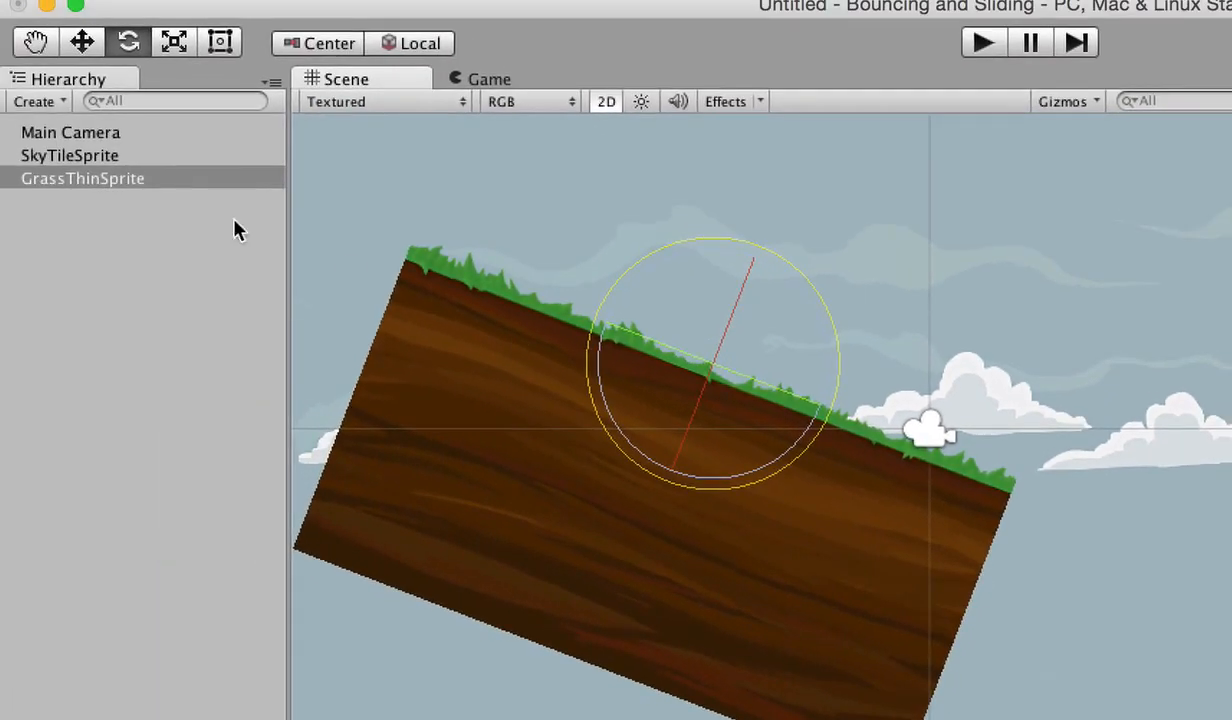
left_click(82, 43)
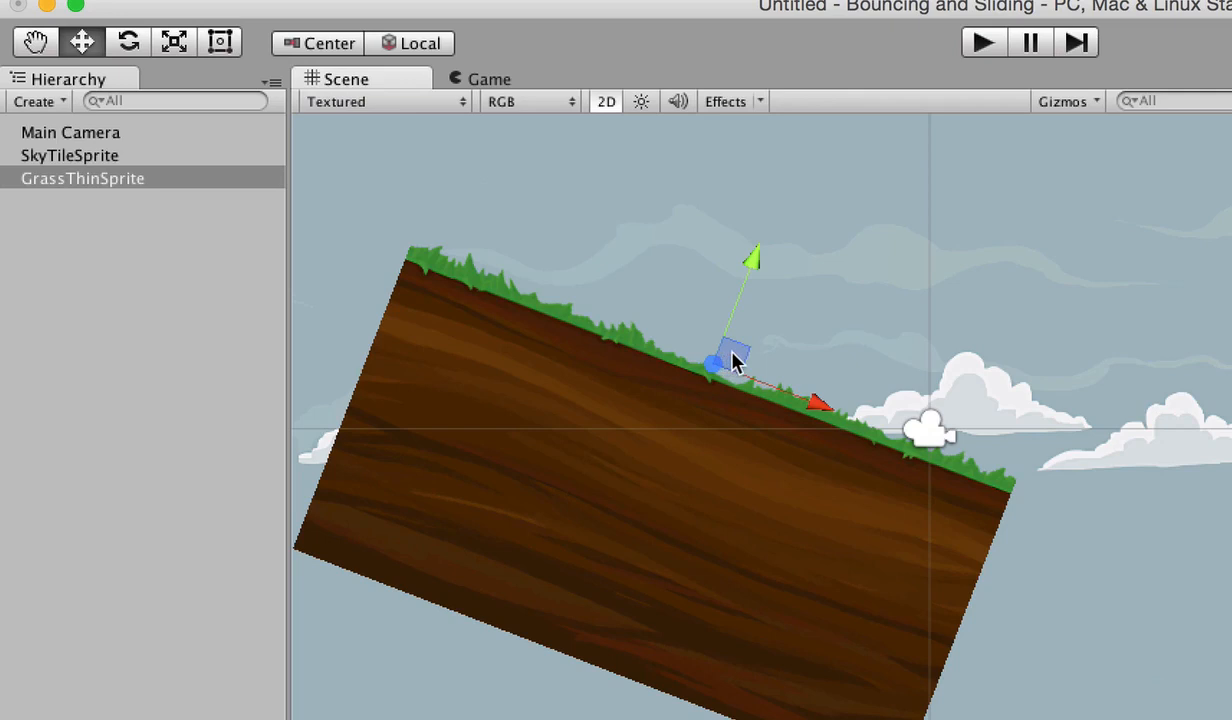
left_click_drag(734, 360, 600, 642)
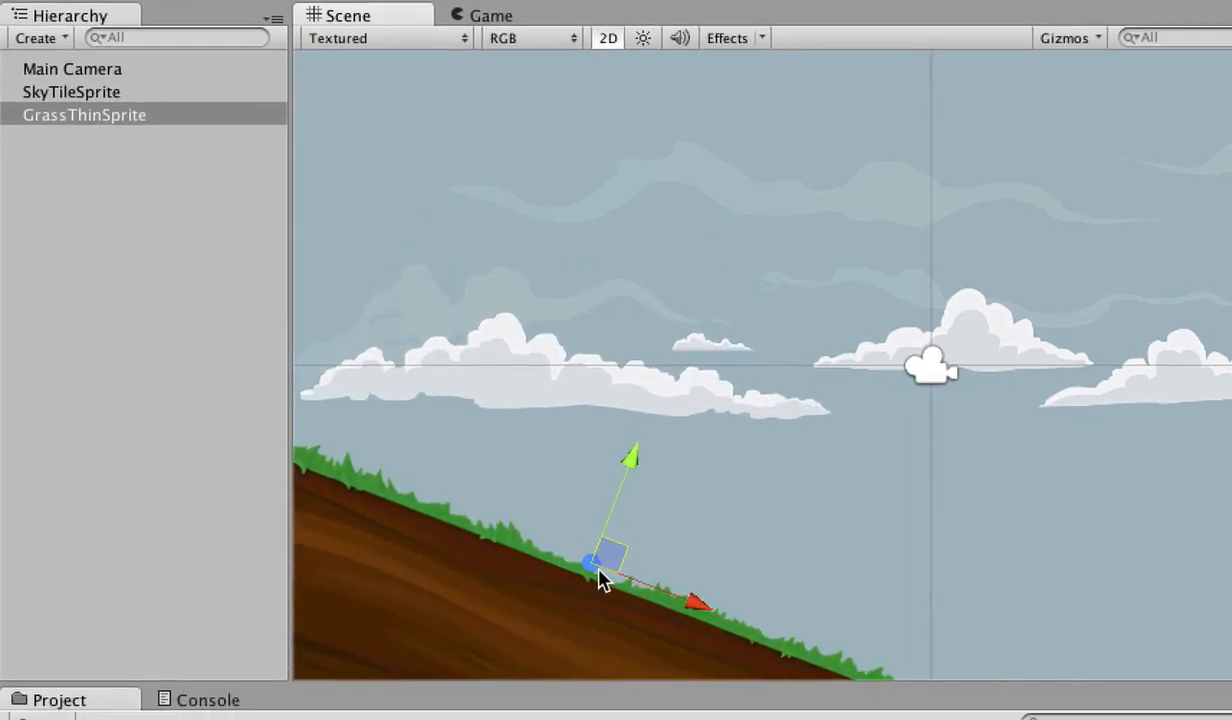
left_click_drag(601, 580, 601, 576)
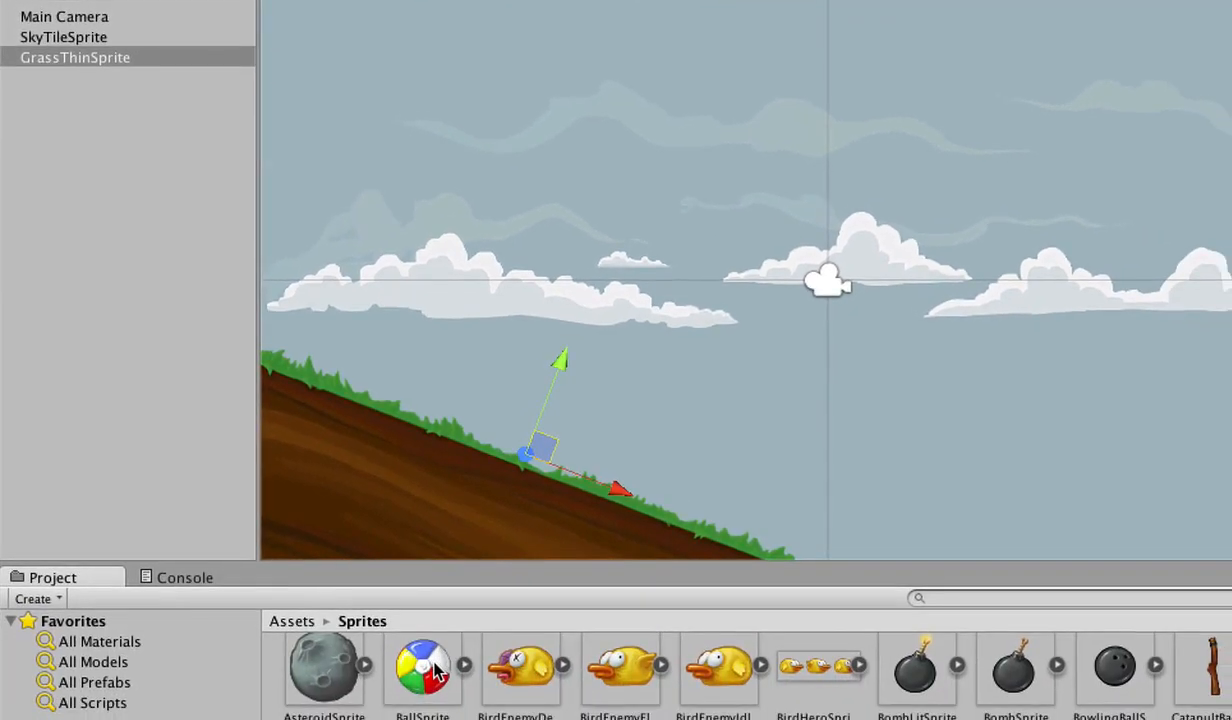
- Place the BallSprite in the air above the grass slope at about X -6.7, Y 2.75
scroll(434, 662, "up", 1)
left_click(434, 662)
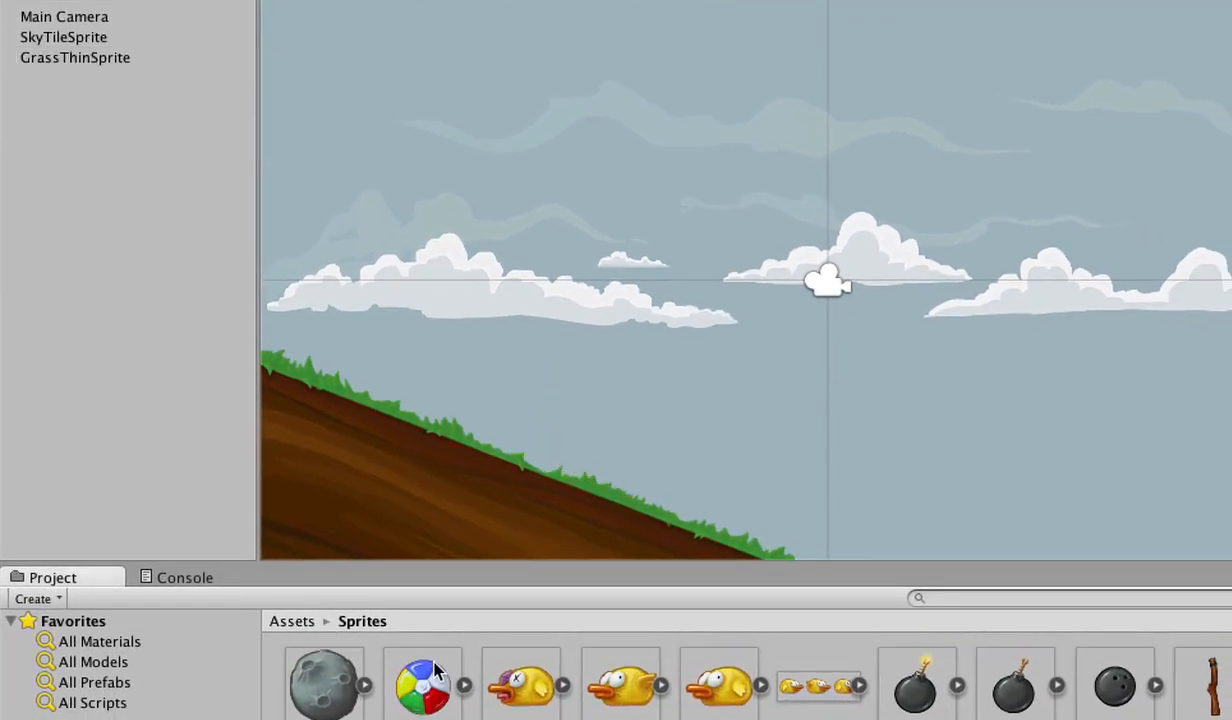
left_click_drag(418, 697, 461, 118)
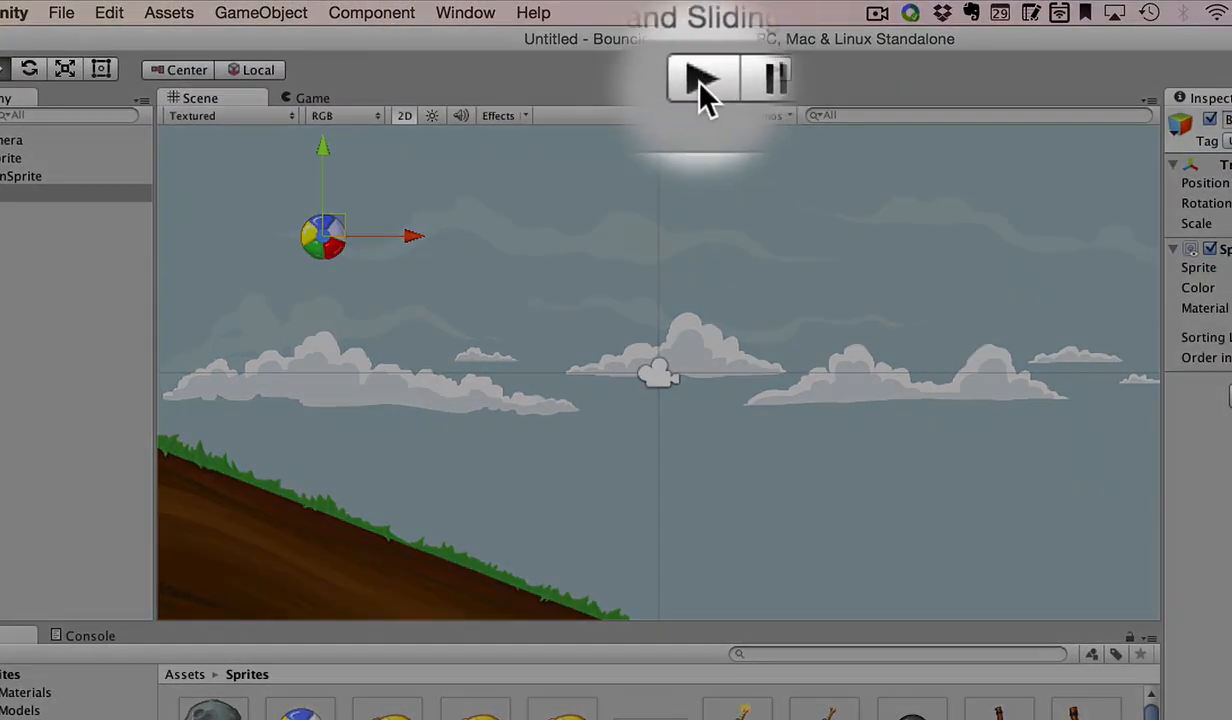
- Play the scene to check how the ball behaves, stop playback, and deselect the ball
left_click(700, 68)
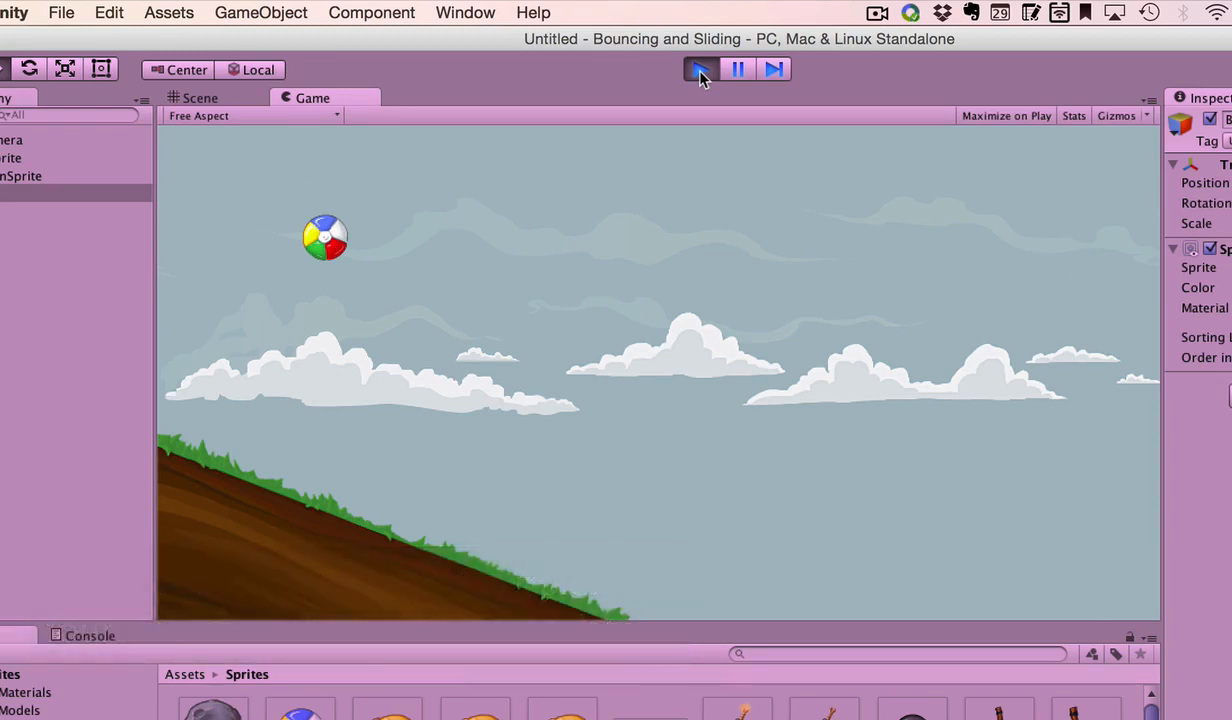
left_click(700, 70)
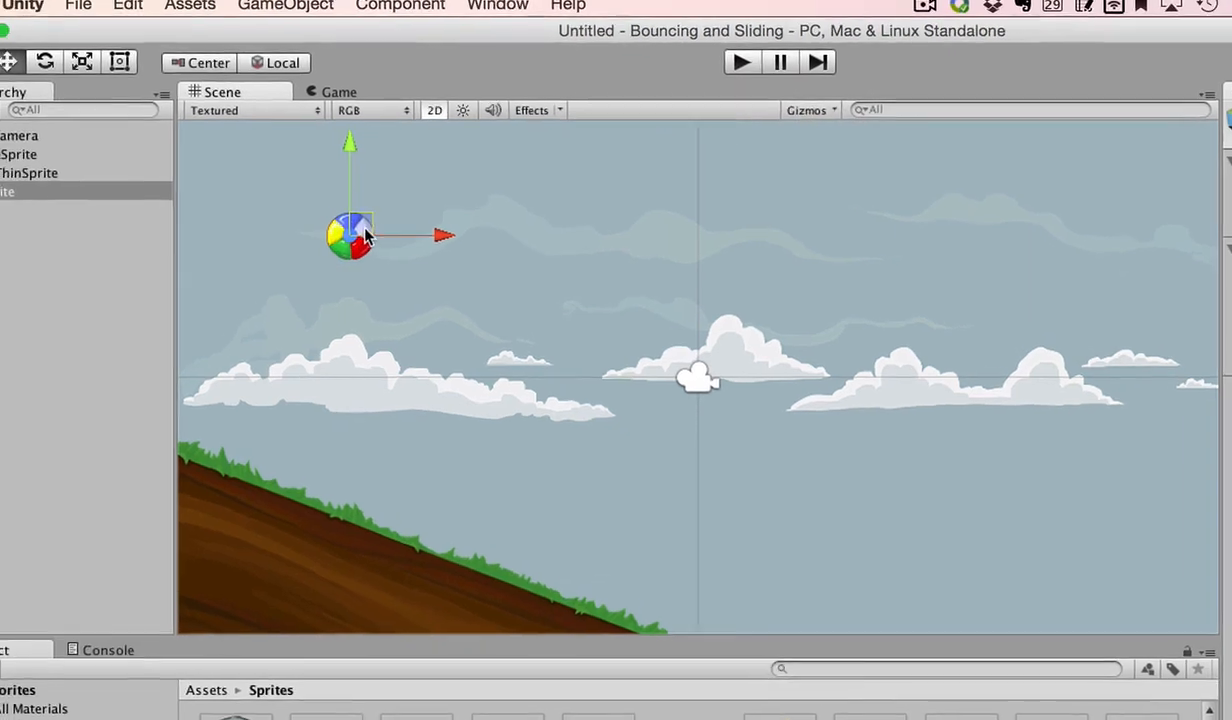
left_click(127, 311)
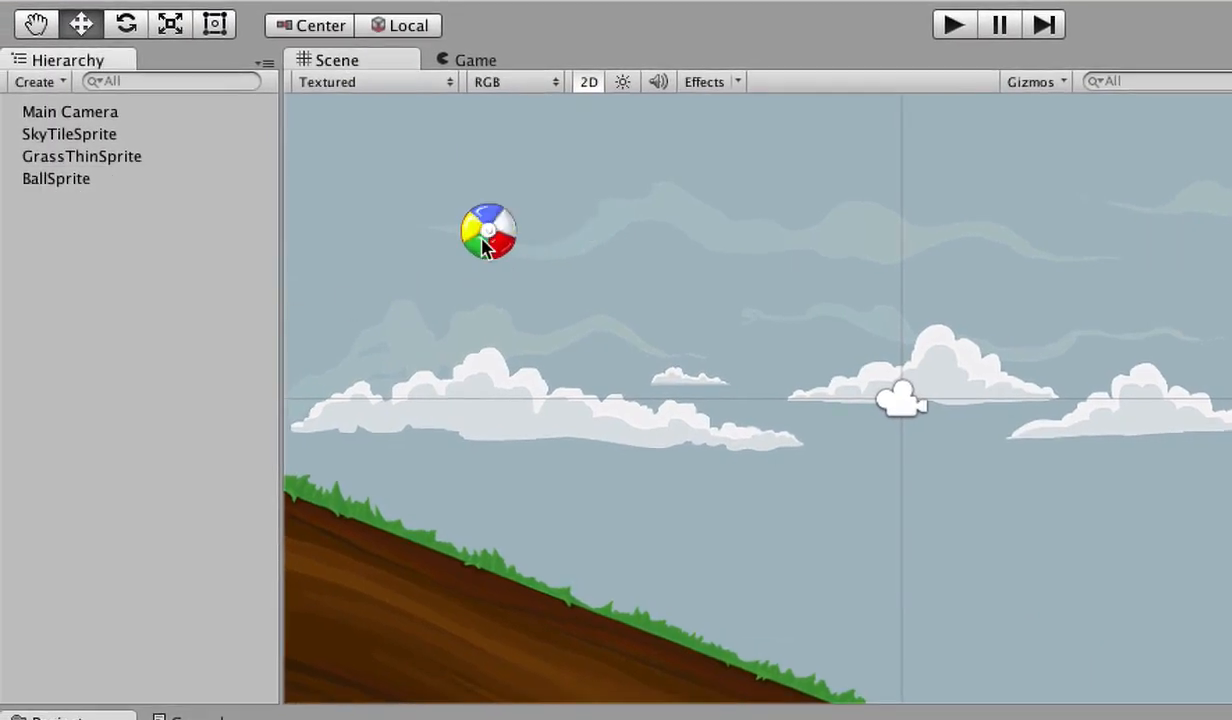
- Add a Rigidbody 2D component to the BallSprite
left_click(66, 180)
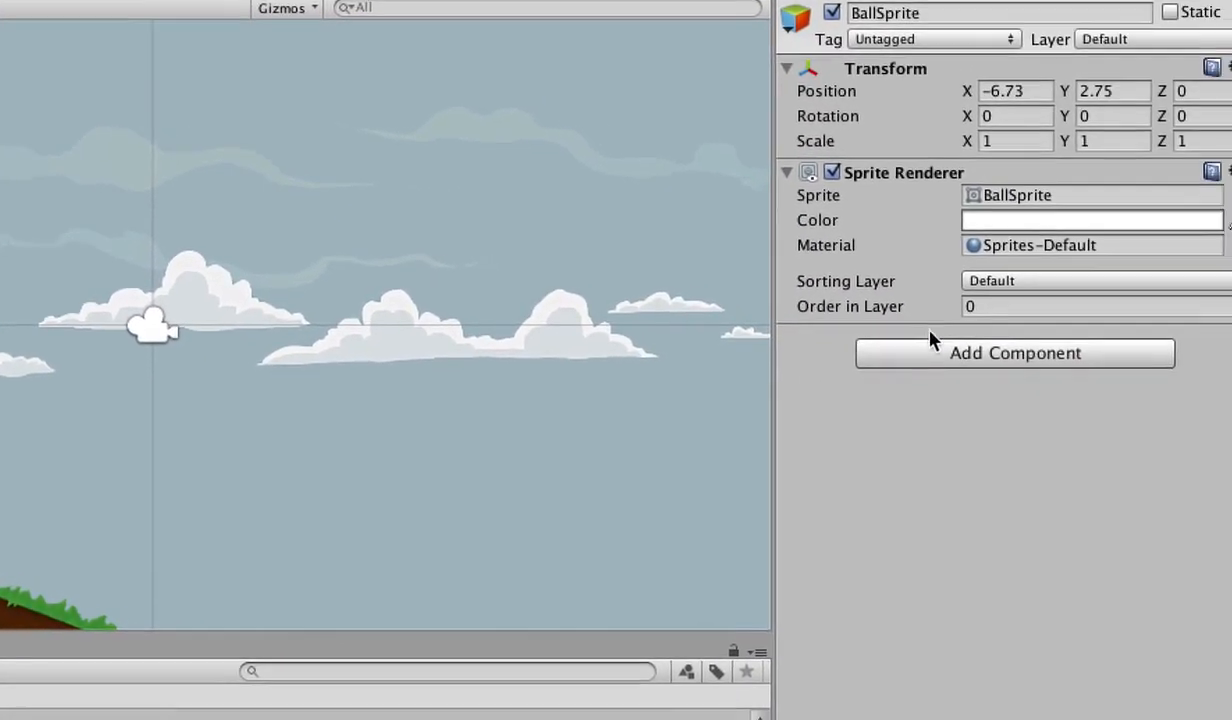
left_click(973, 353)
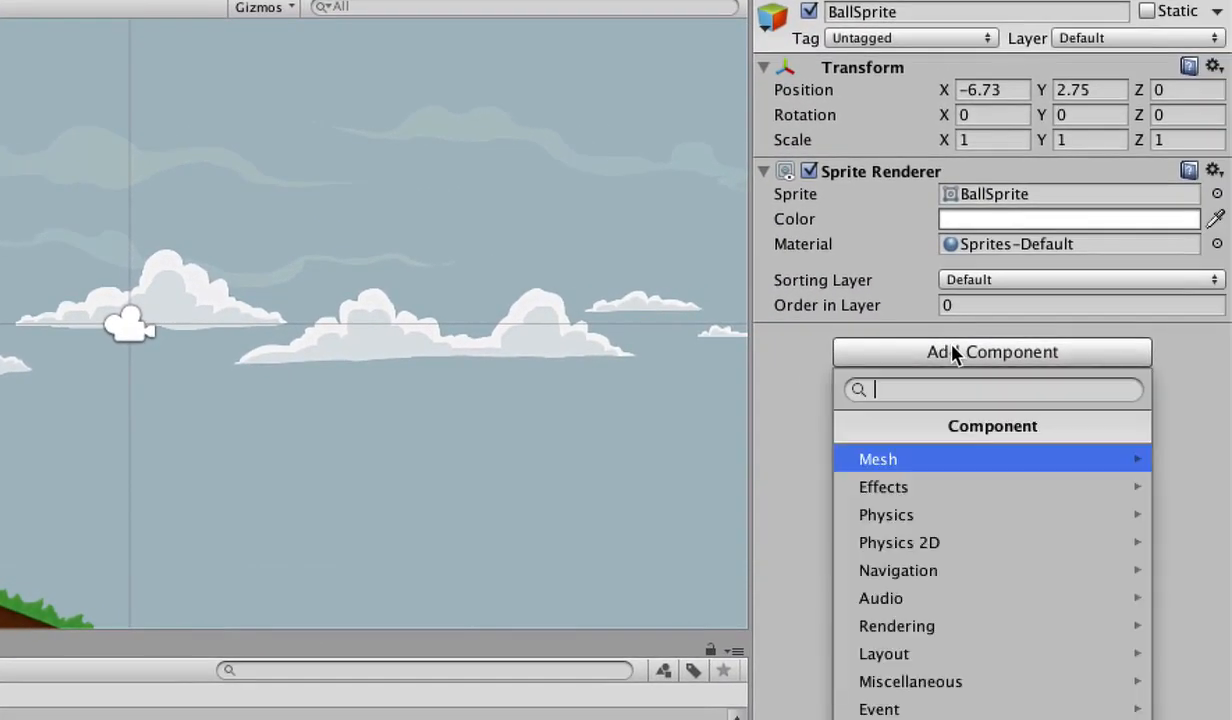
left_click(946, 545)
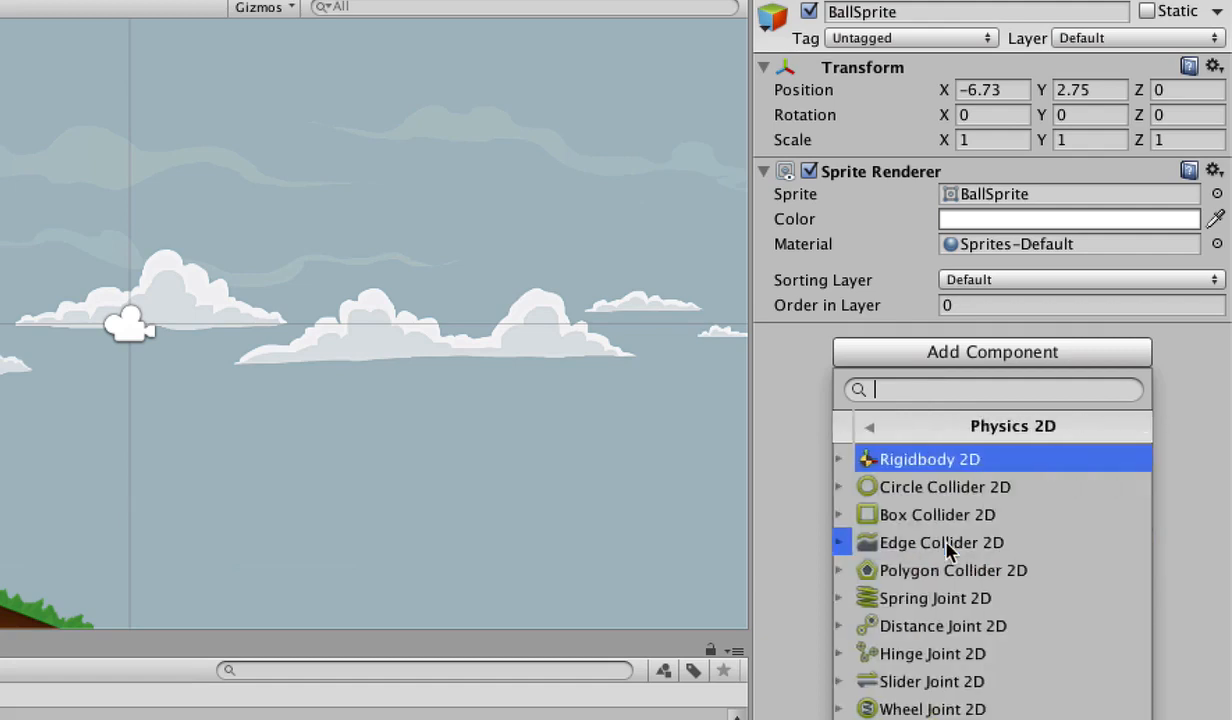
left_click(946, 459)
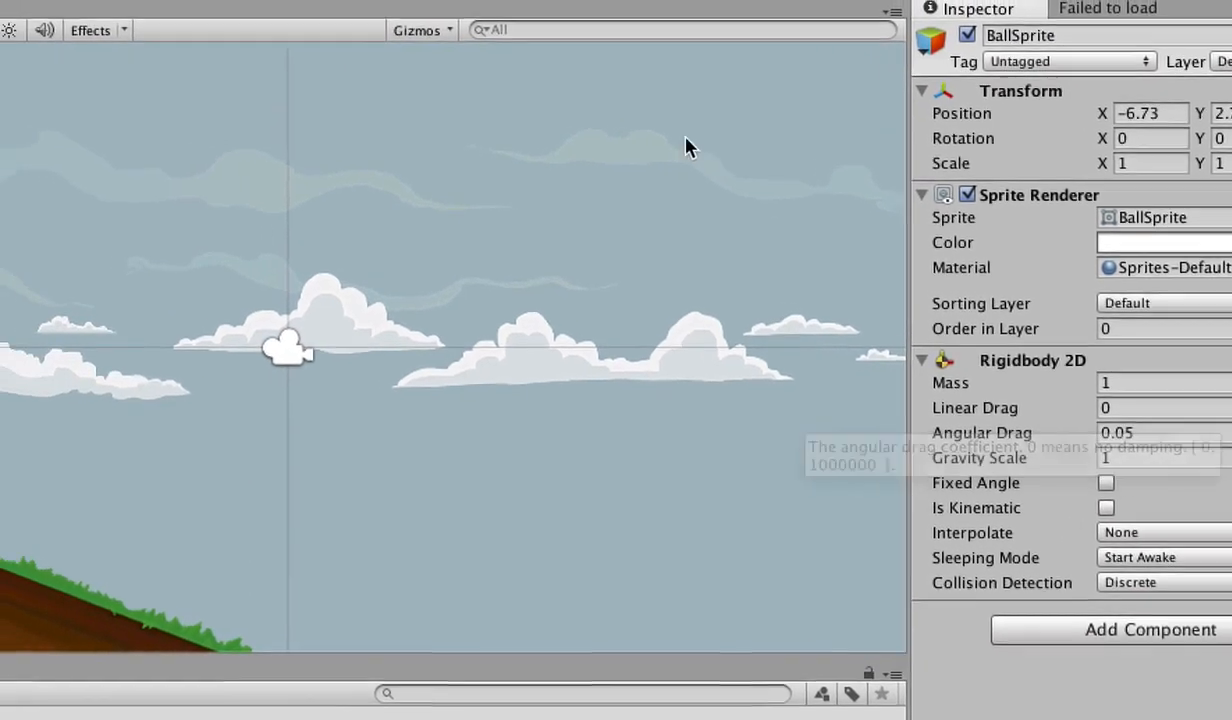
- Play the scene to check how the ball falls with its rigid body, and stop playback
left_click(668, 24)
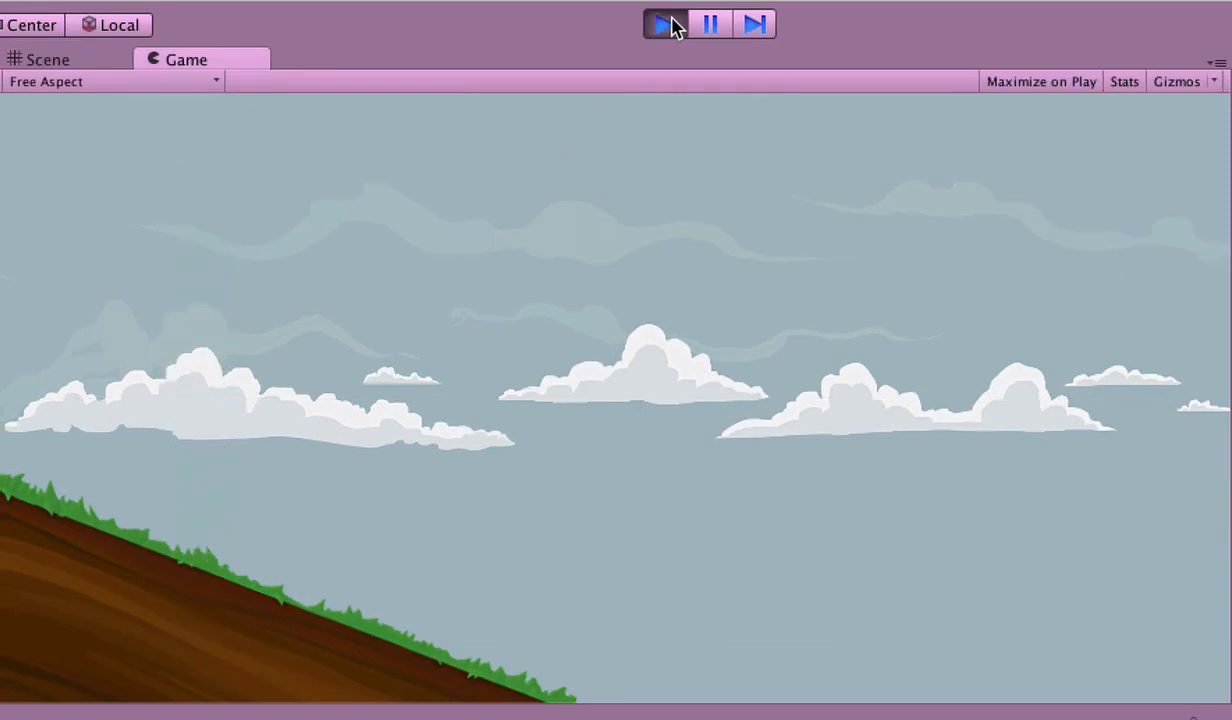
left_click(668, 24)
left_click(668, 24)
left_click(668, 24)
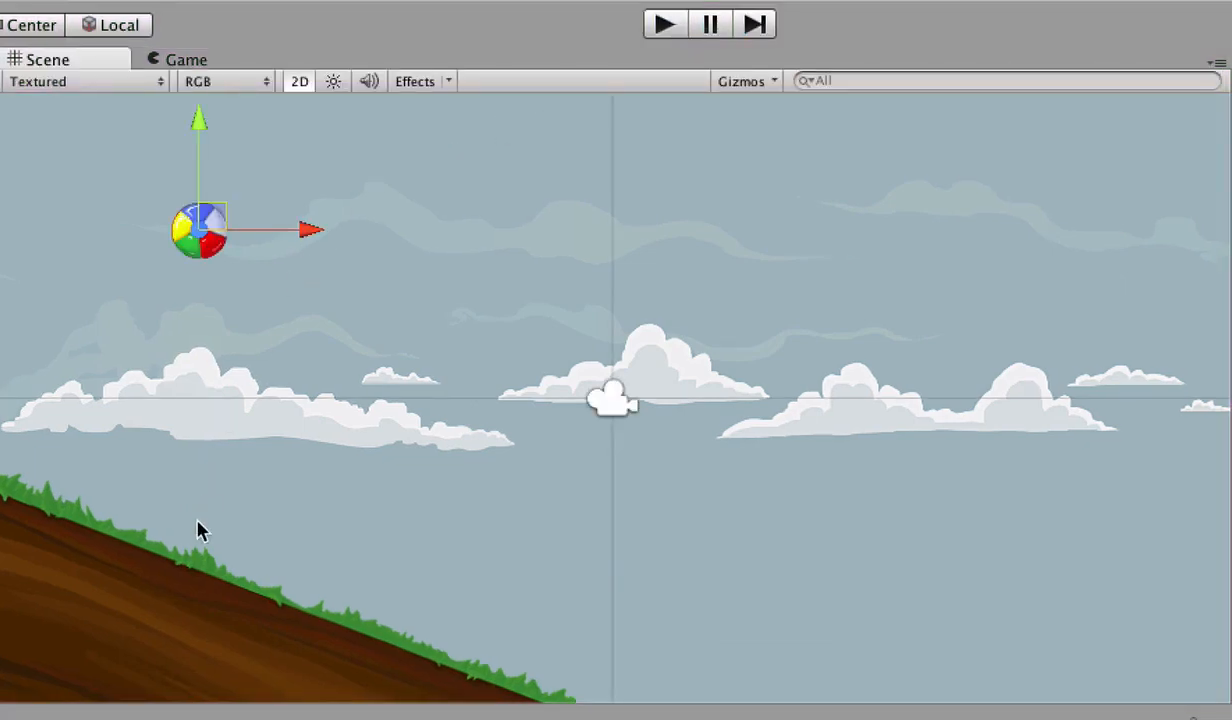
- Add an Edge Collider 2D to the GrassThinSprite and test it with a short playback of the scene
left_click(183, 617)
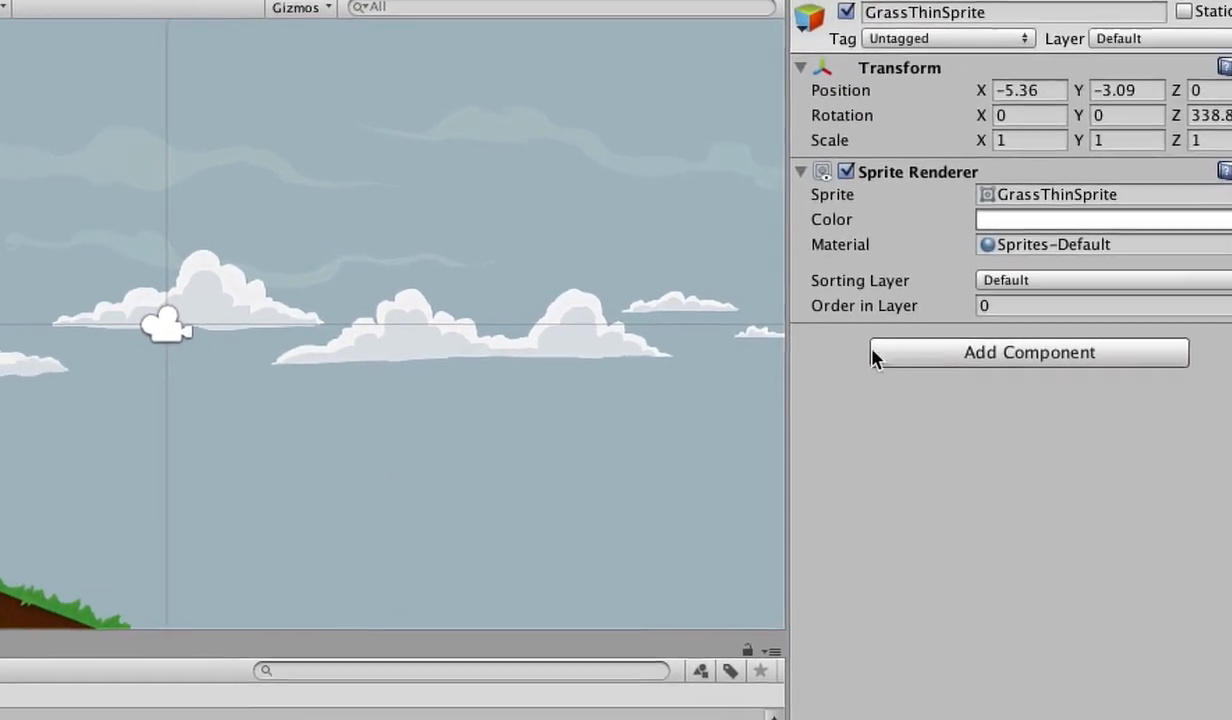
left_click(1097, 384)
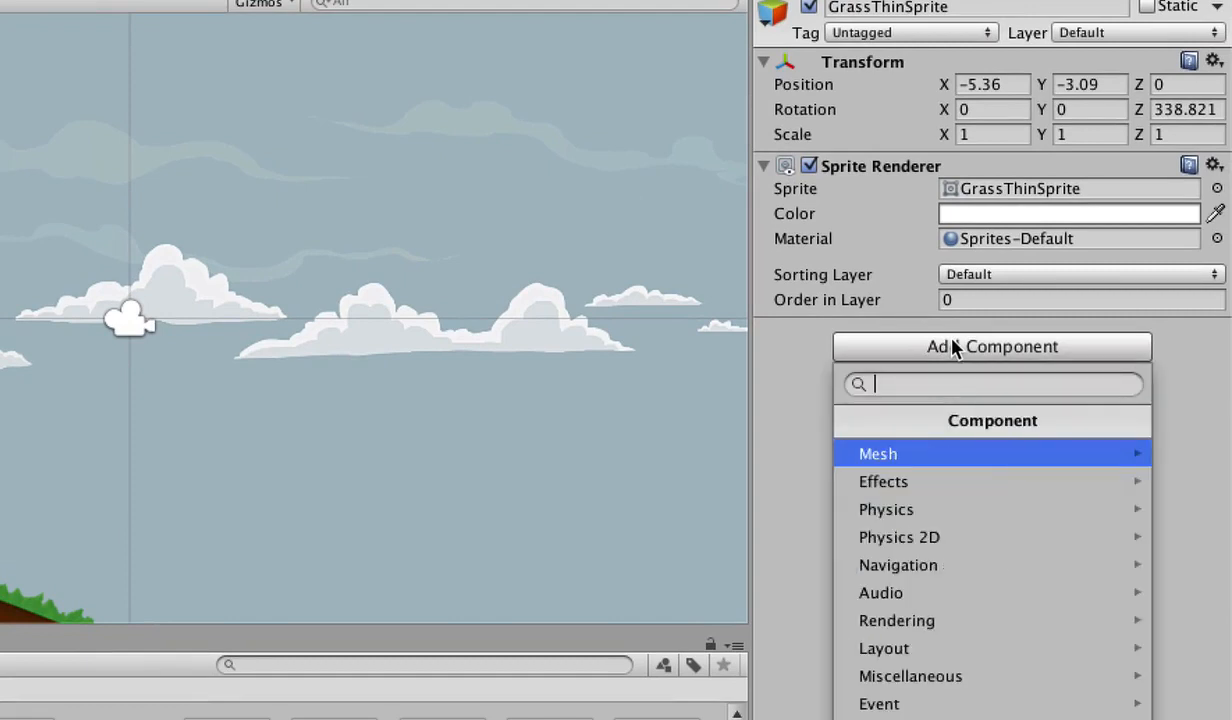
left_click(929, 545)
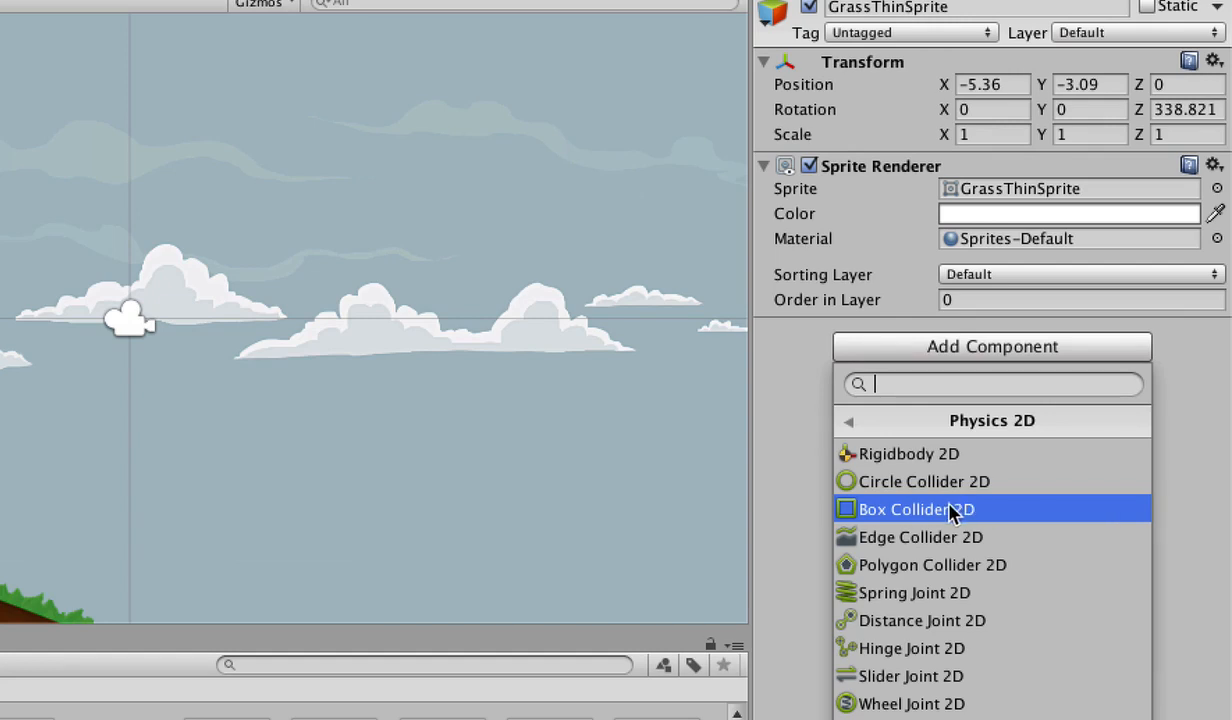
left_click(940, 553)
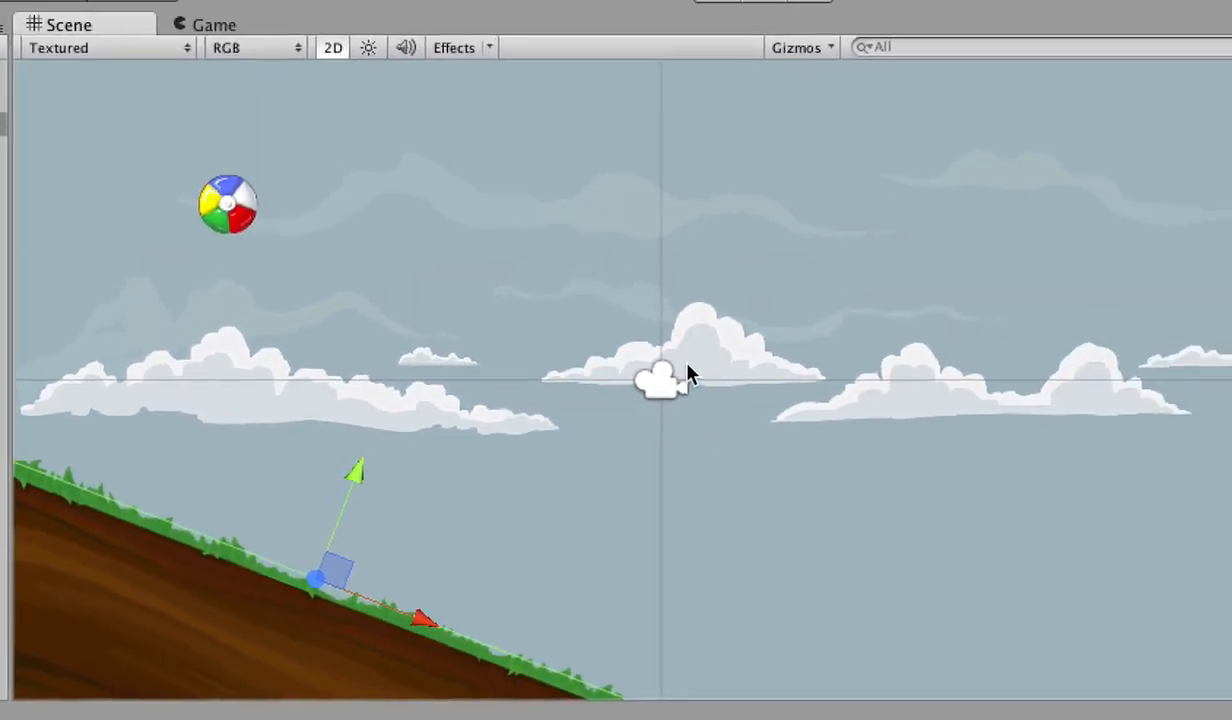
left_click(666, 44)
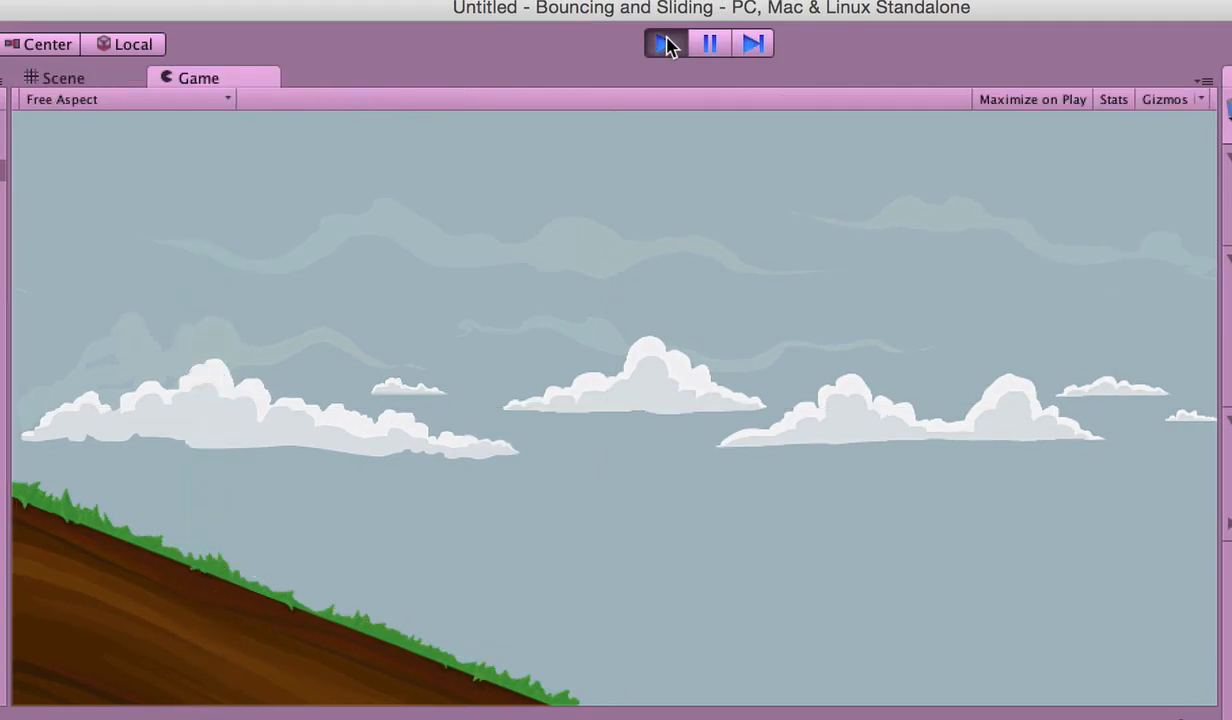
left_click(666, 44)
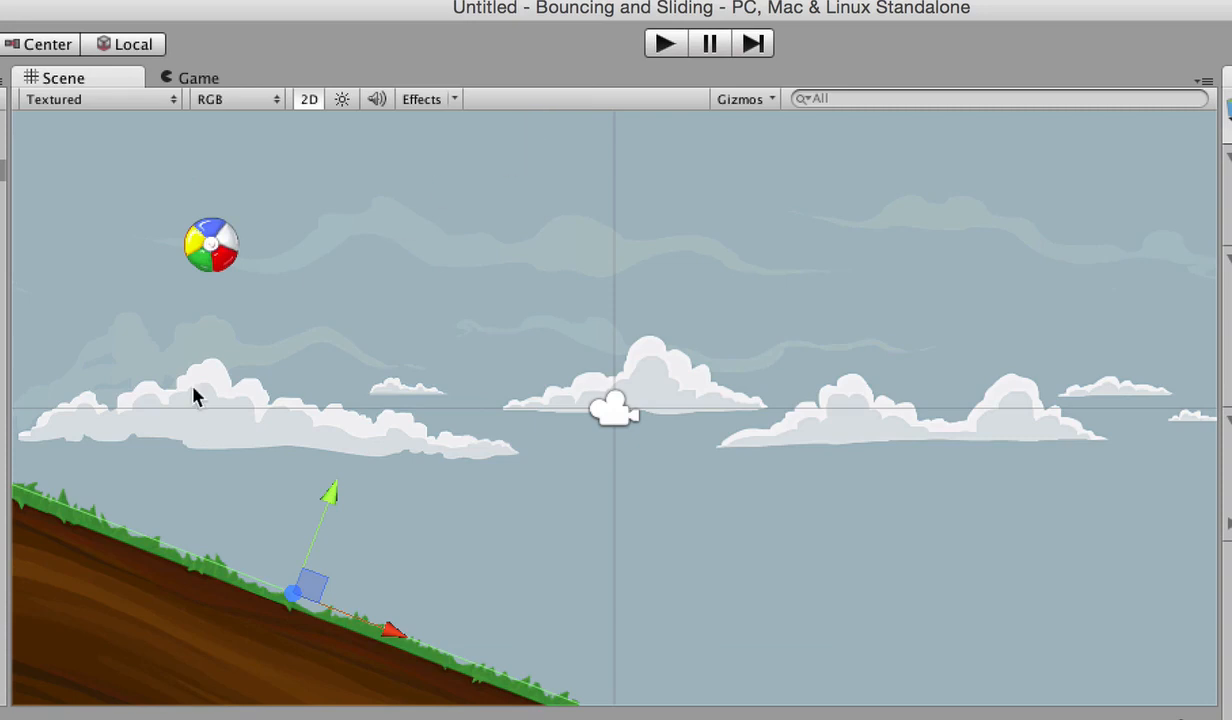
- Add a Circle Collider 2D component to the BallSprite
left_click(216, 246)
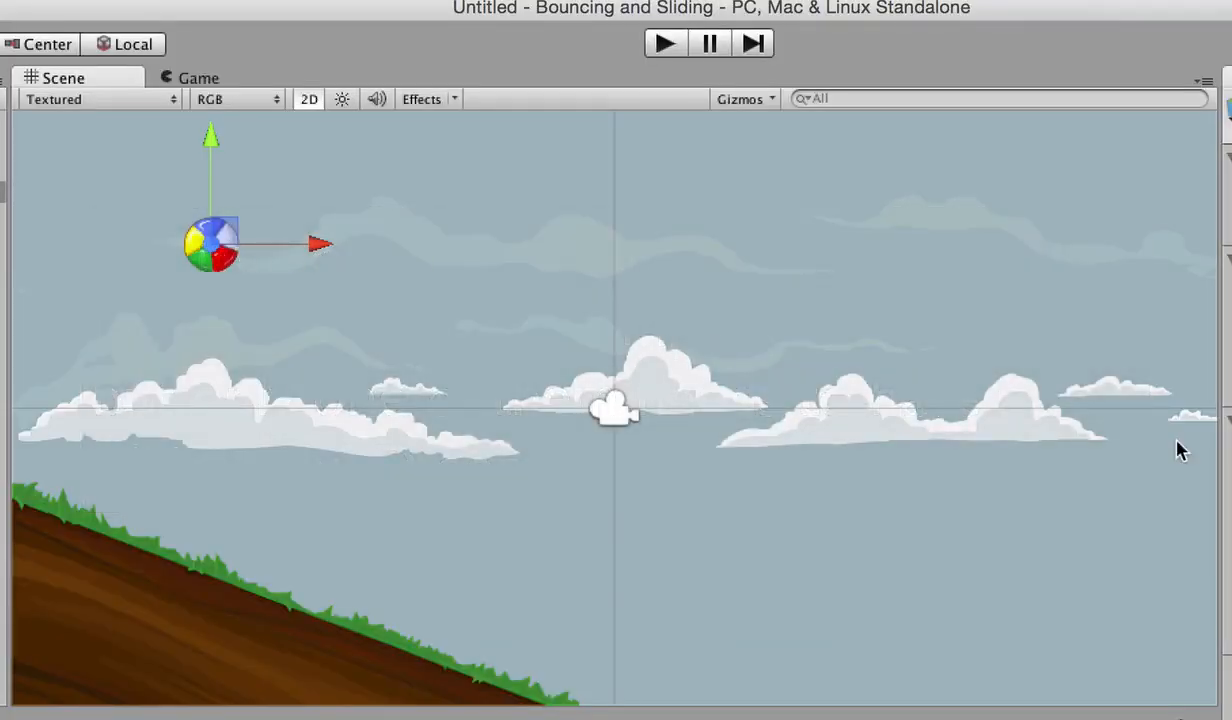
left_click(976, 684)
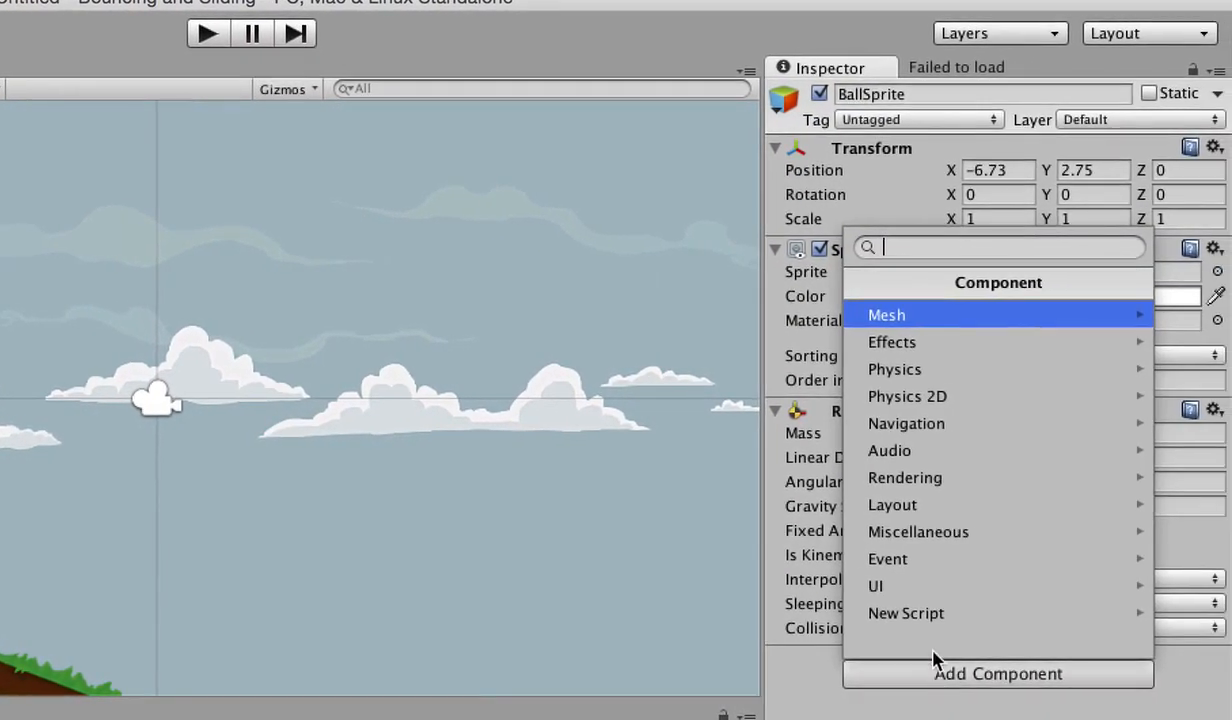
left_click(906, 397)
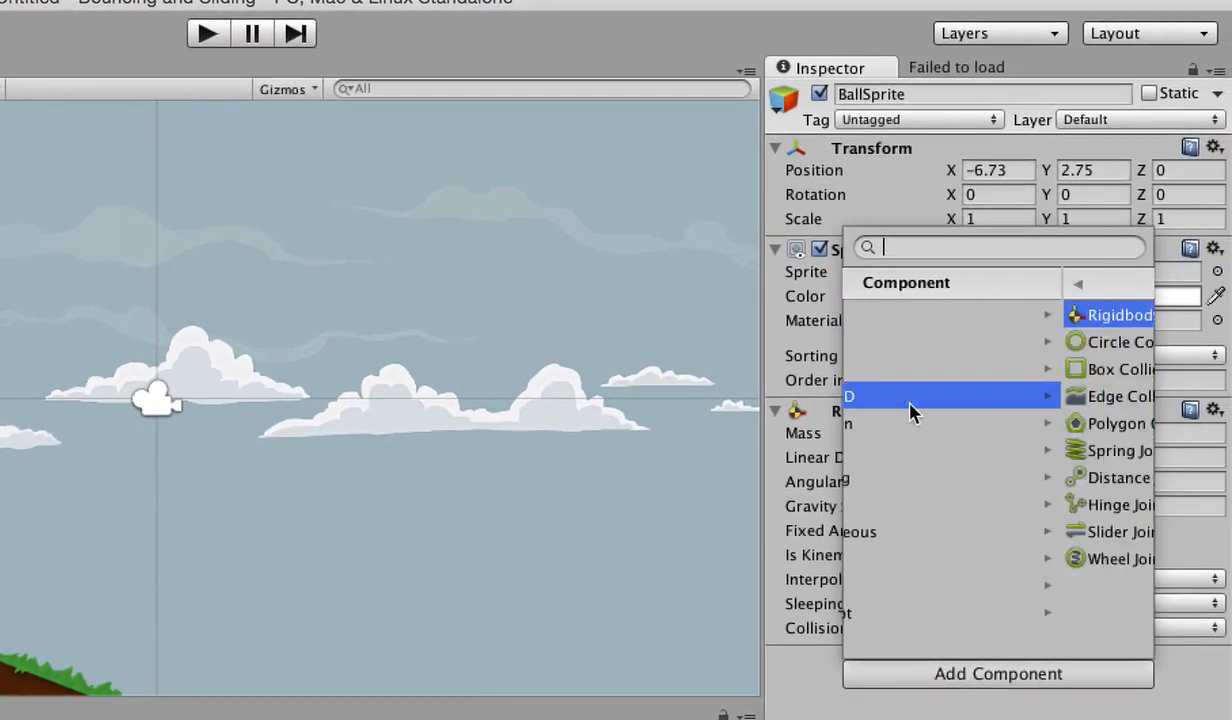
left_click(956, 343)
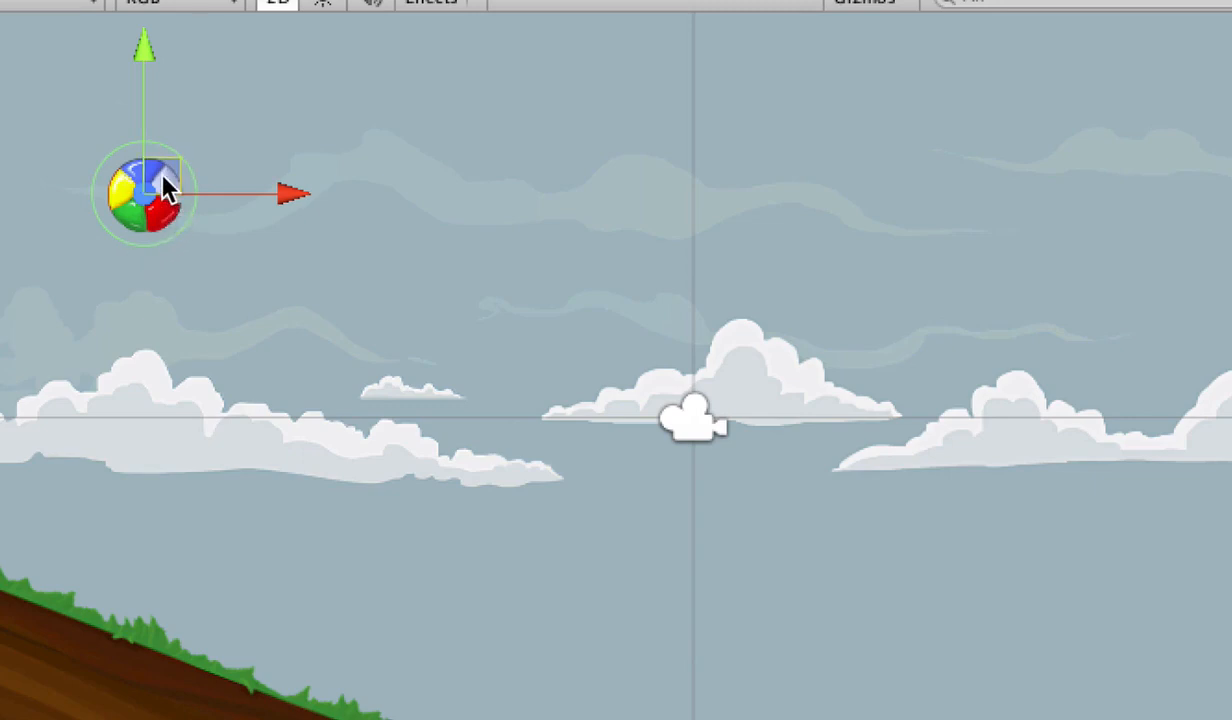
- Shrink the ball's circle collider to the sprite's outline, radius about 0.46, with the ball temporarily near its settings, and return it above the slope
left_click_drag(165, 190, 1231, 308)
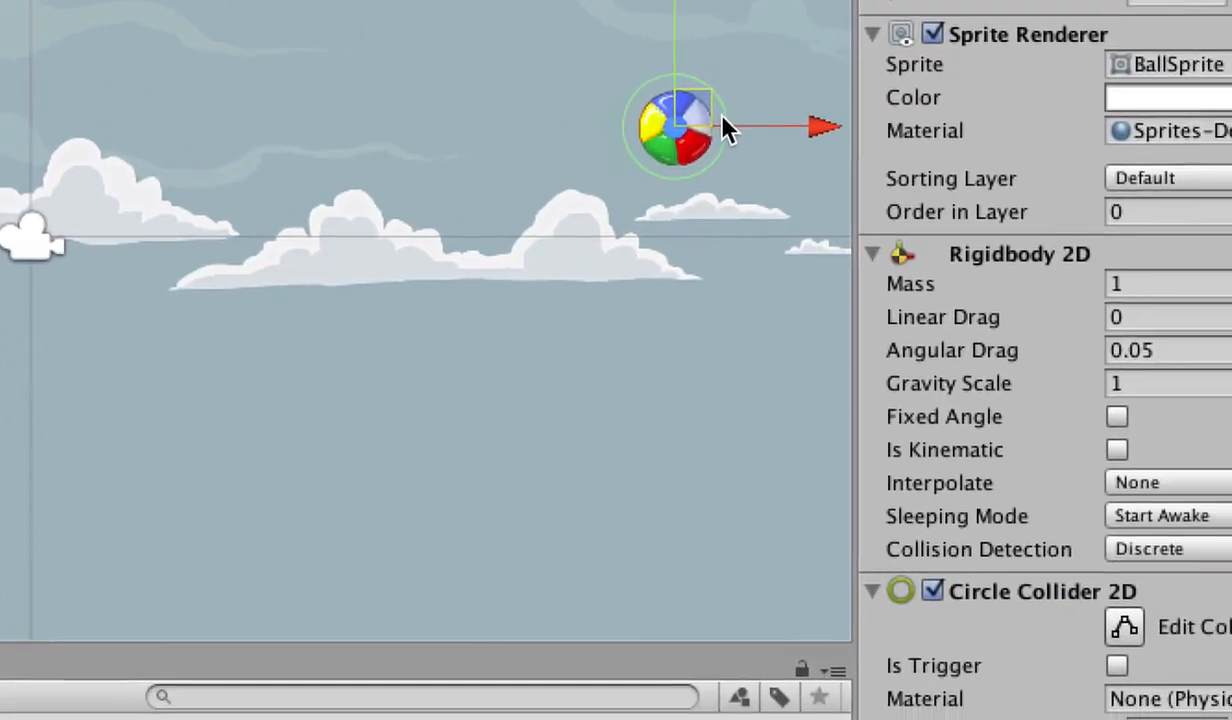
left_click_drag(726, 130, 790, 543)
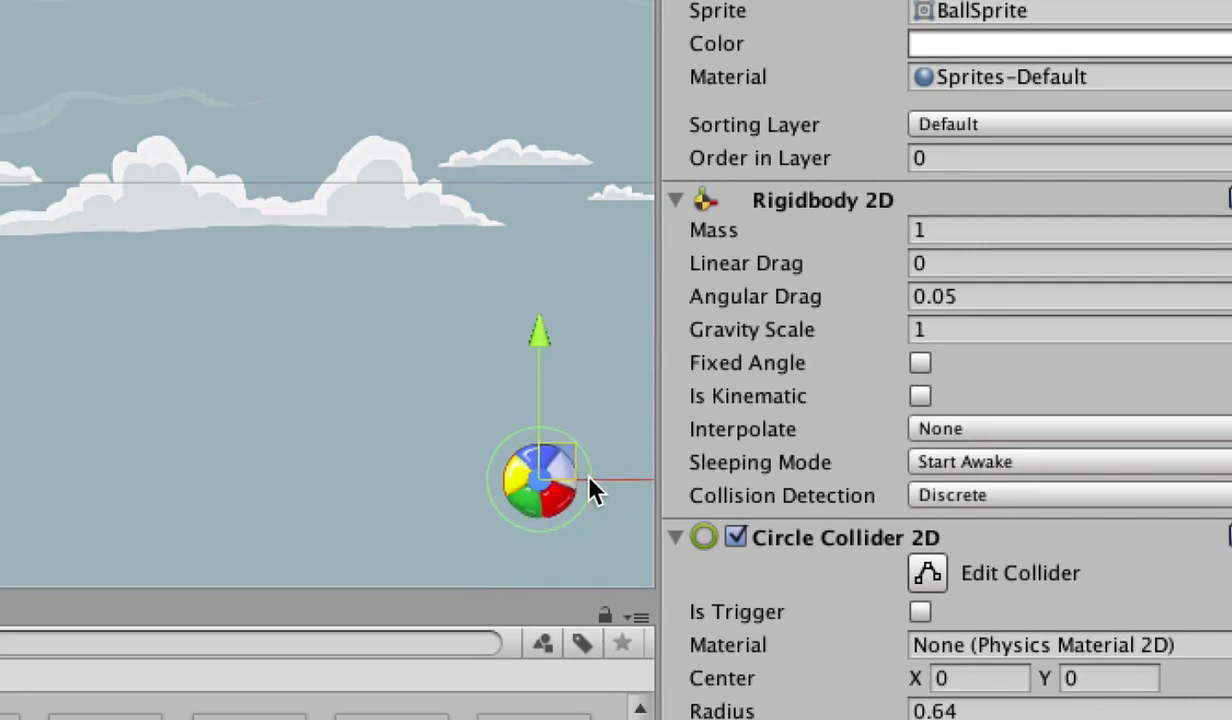
left_click(928, 574)
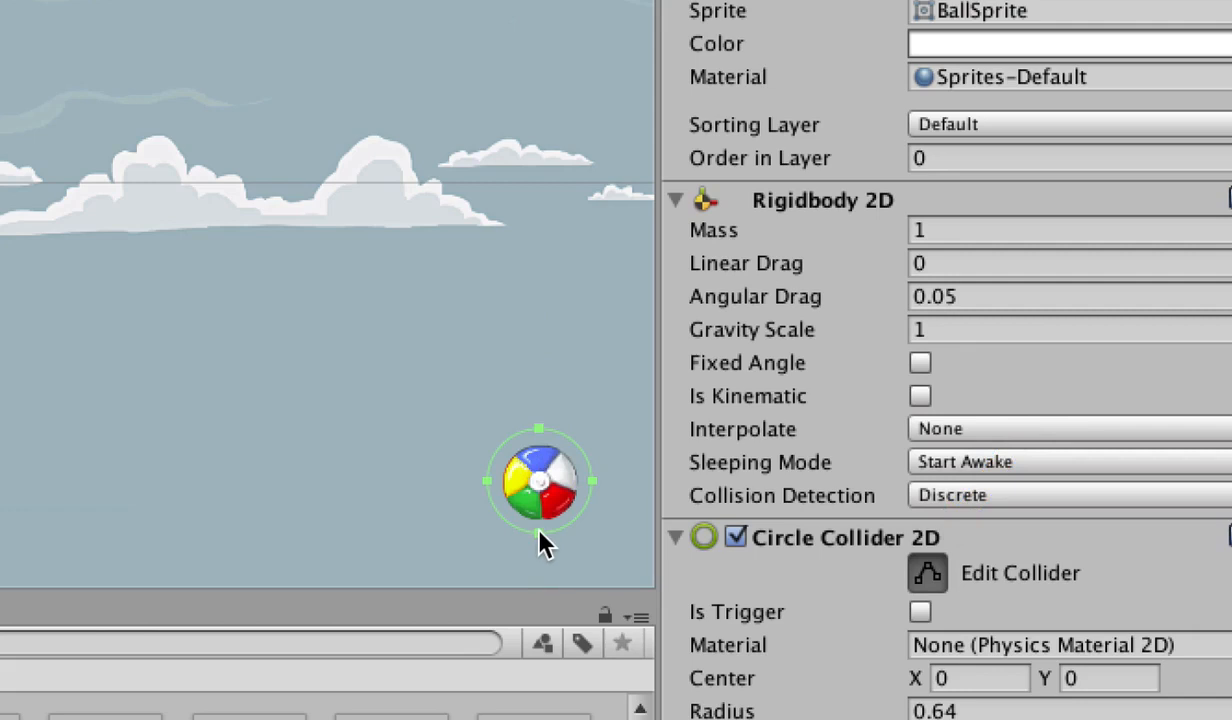
mouse_move(538, 532)
left_mouse_down()
mouse_move(539, 492)
mouse_move(545, 510)
left_mouse_up()
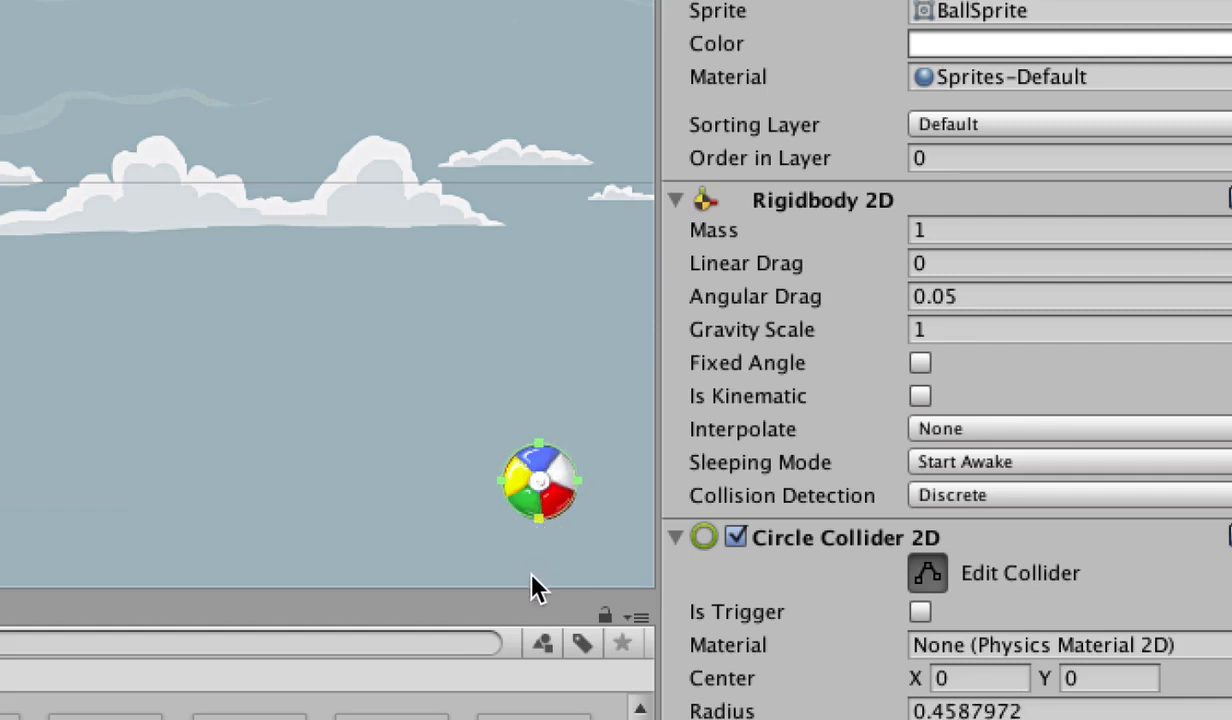
left_click(927, 578)
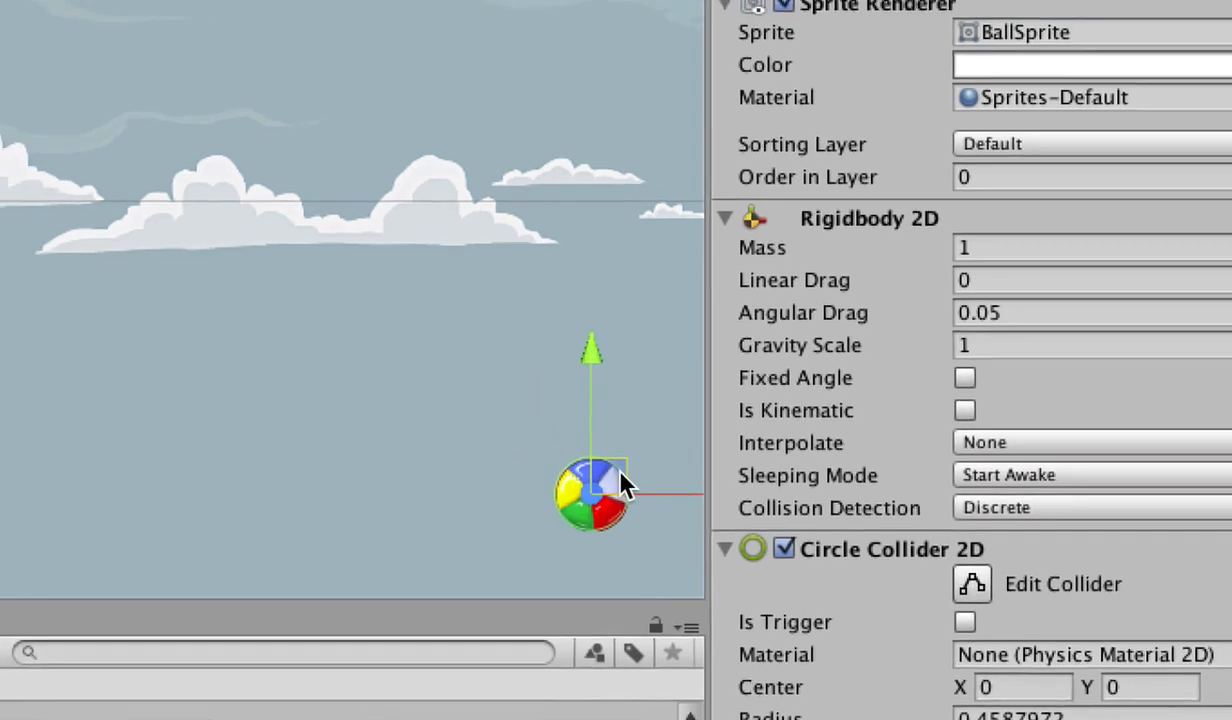
left_click_drag(563, 461, 1, 104)
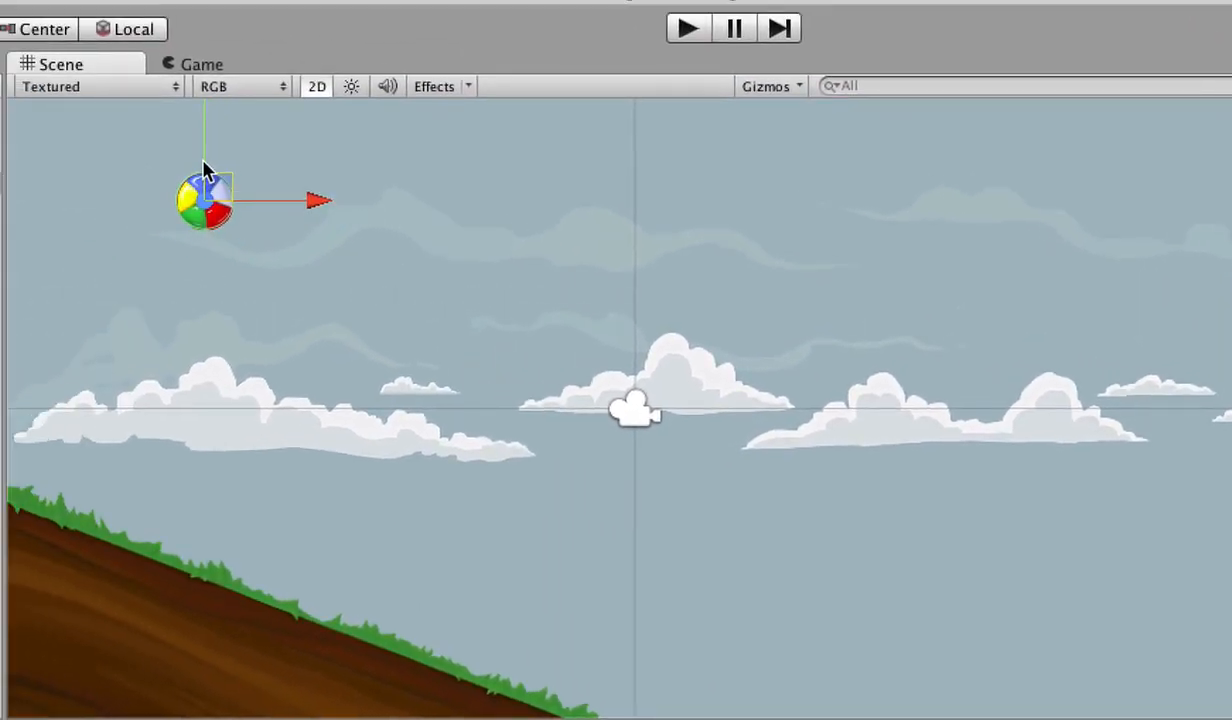
- Play the scene to check how the ball collides with the grass slope and rolls down it, and stop playback
left_click(688, 28)
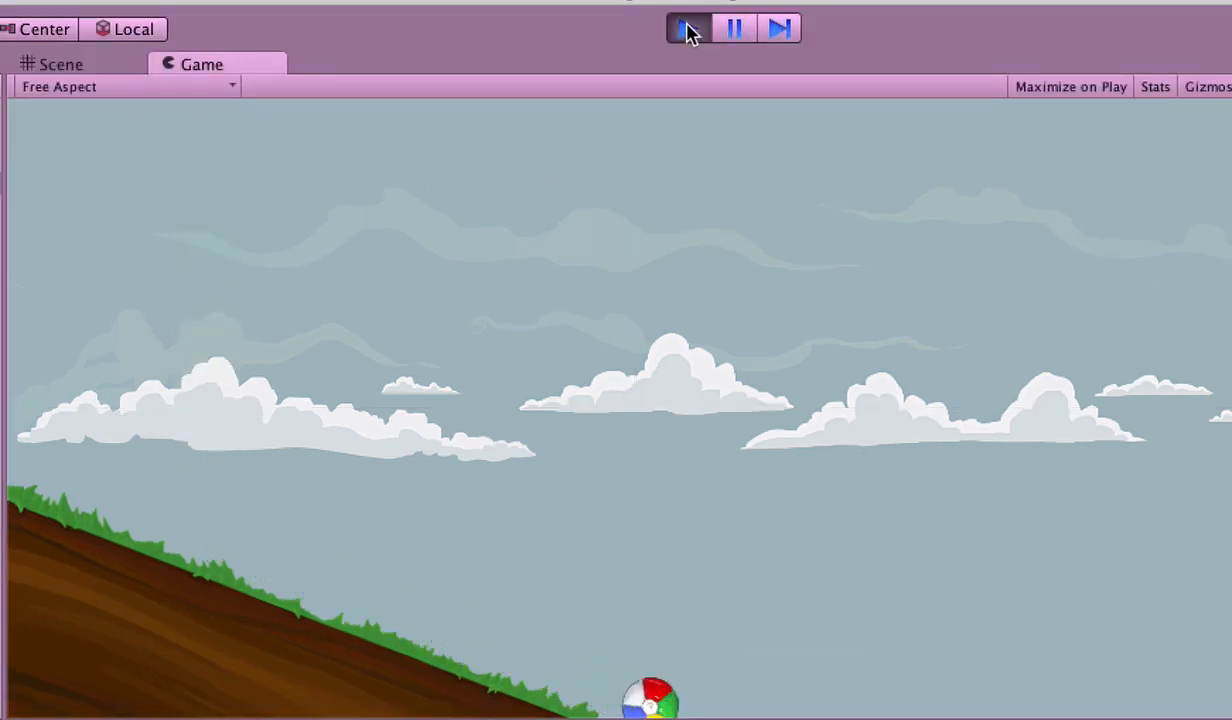
left_click(688, 28)
left_click(688, 28)
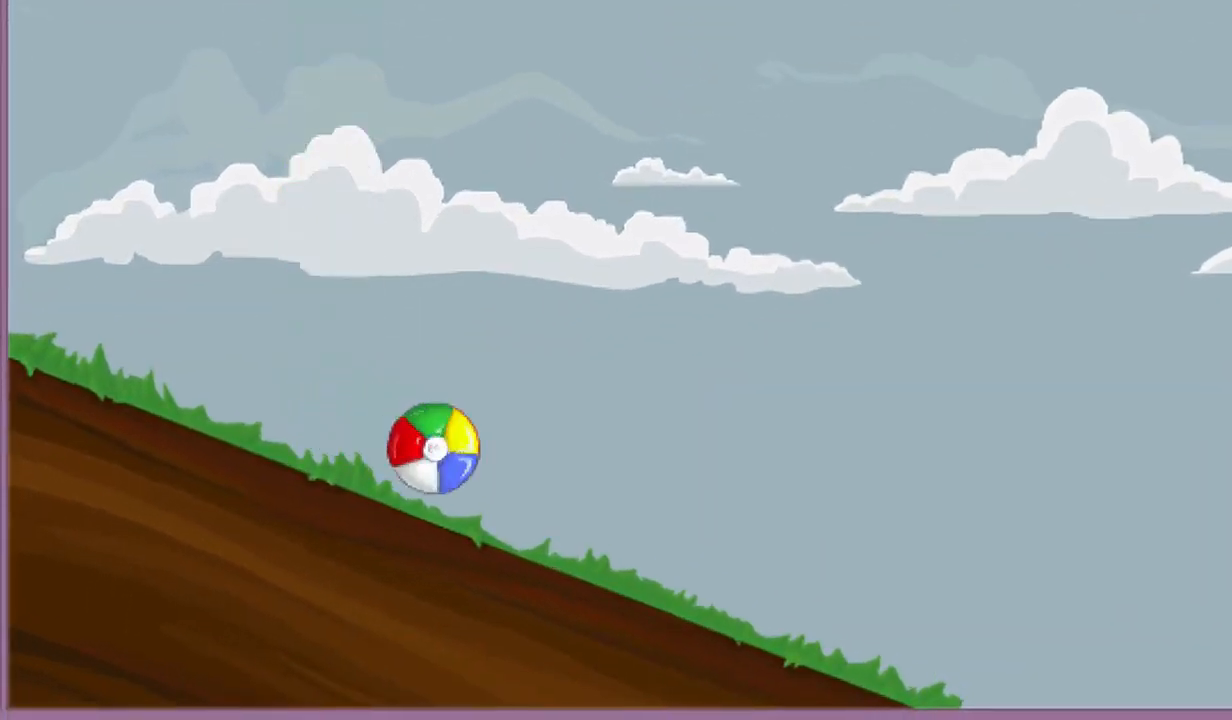
key("ctrl+p")
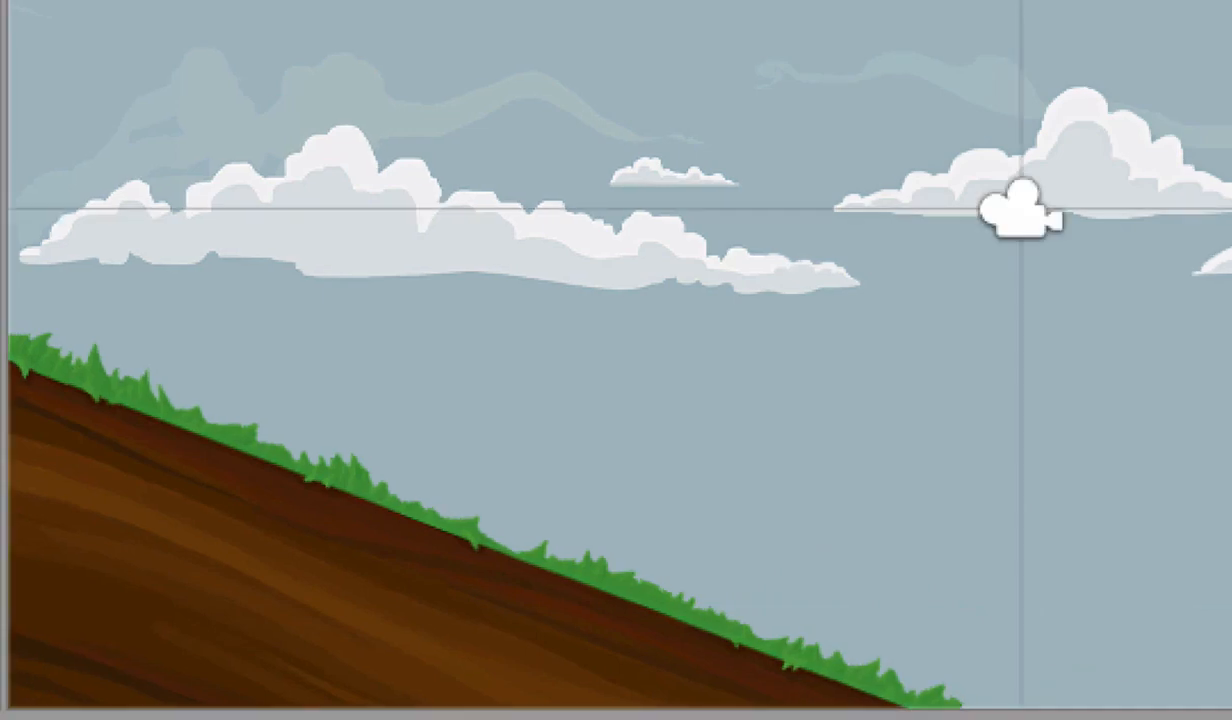
- Edit the grass sprite's edge collider, lowering both end points so the line runs along the base of the grass blades
left_click(381, 553)
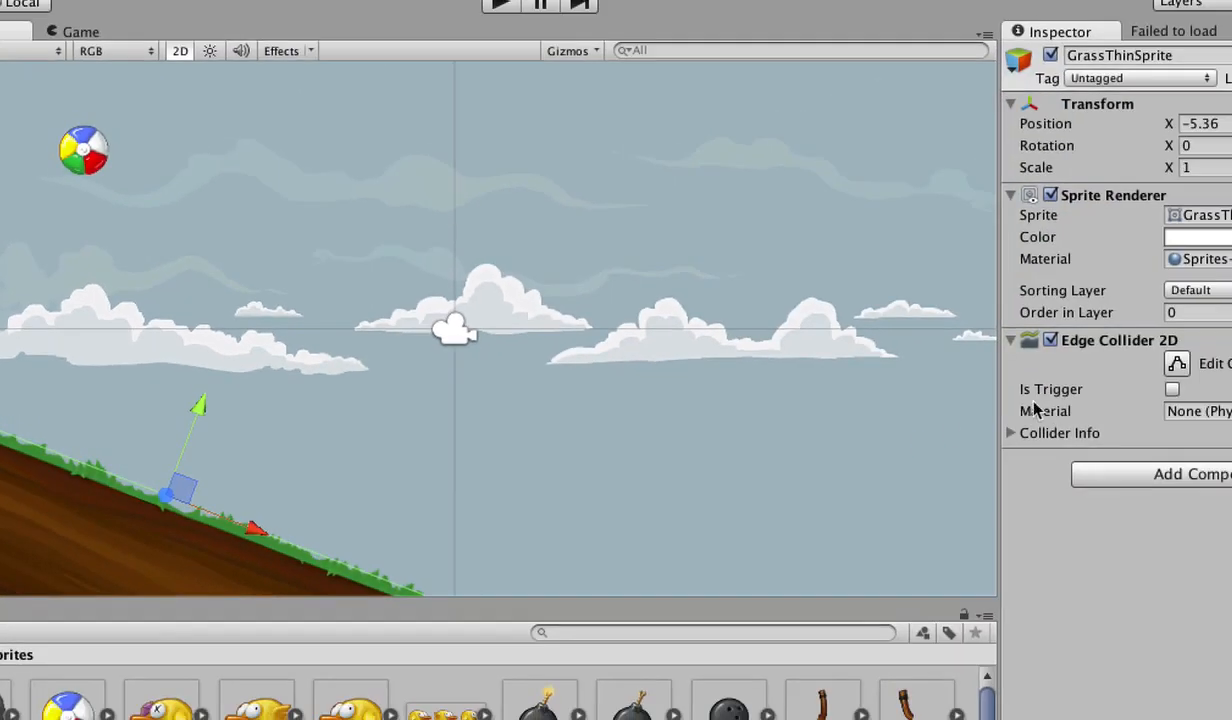
left_click(1177, 364)
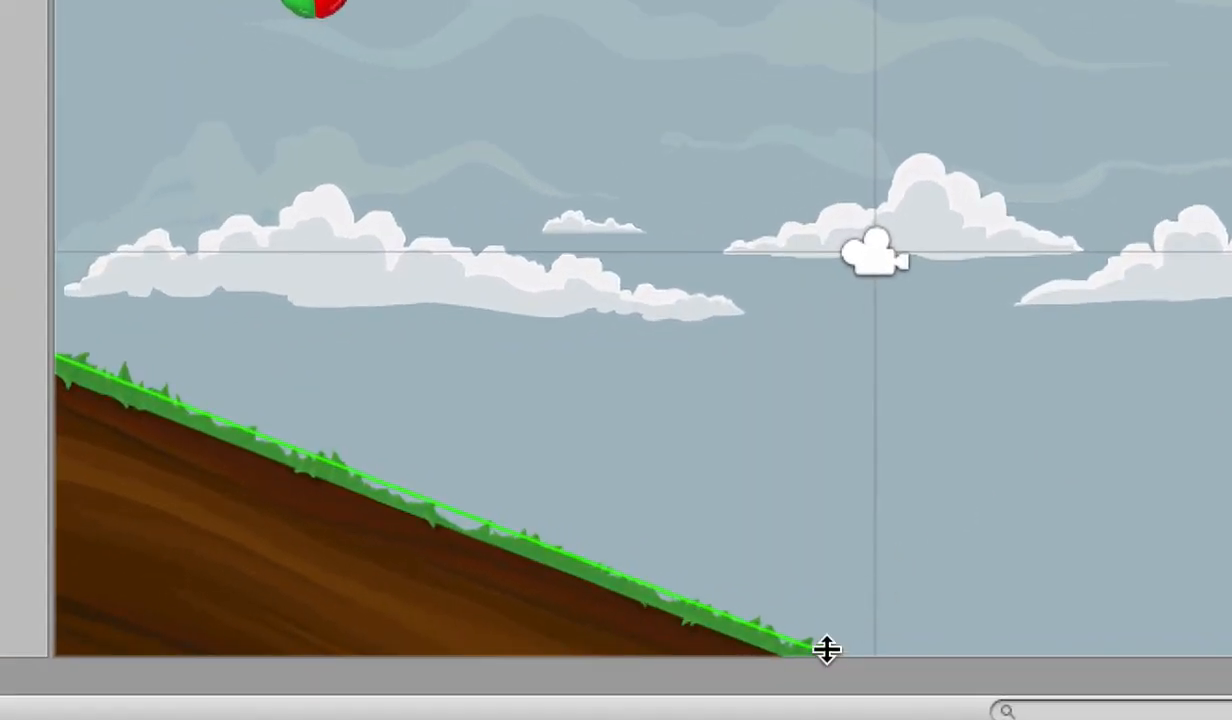
scroll(776, 510, "down", 2)
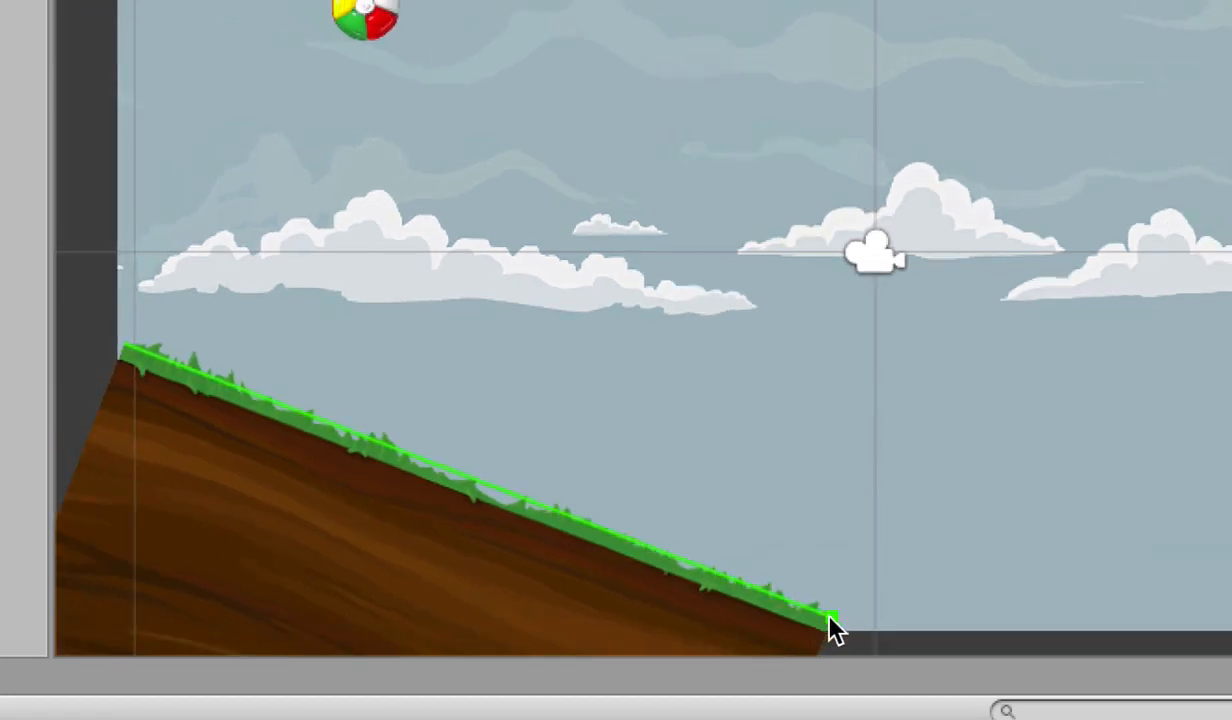
left_click_drag(831, 617, 826, 631)
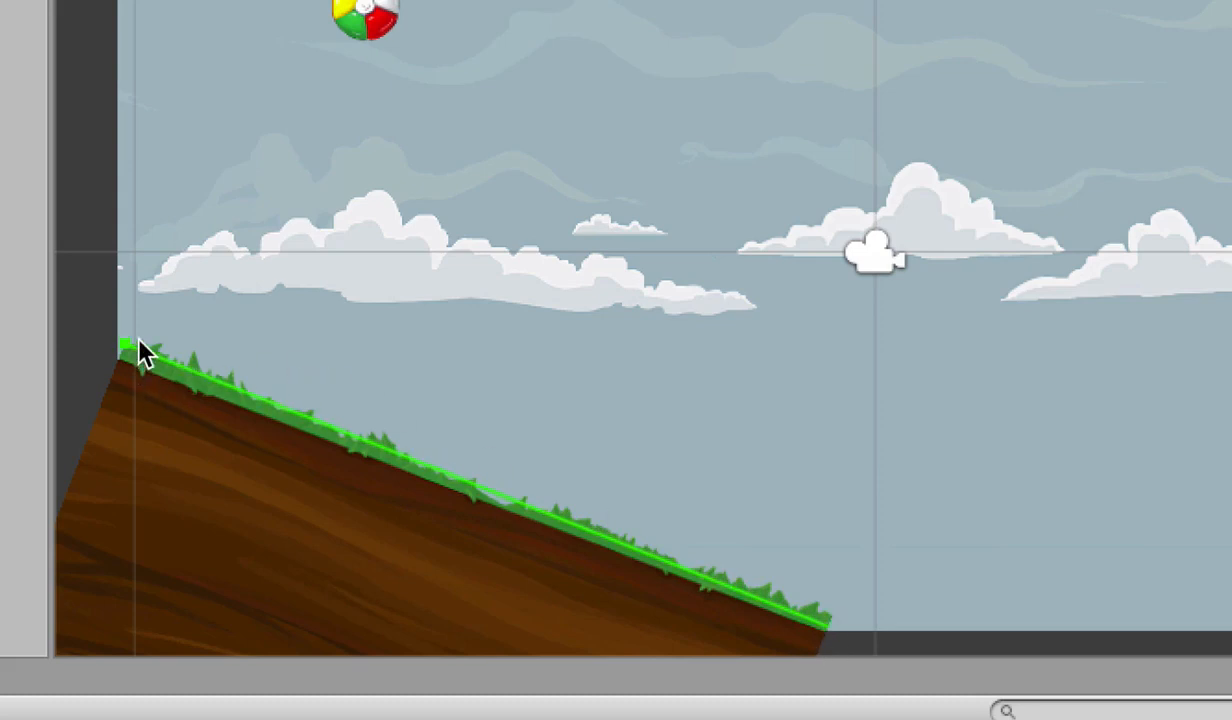
left_click_drag(125, 343, 124, 369)
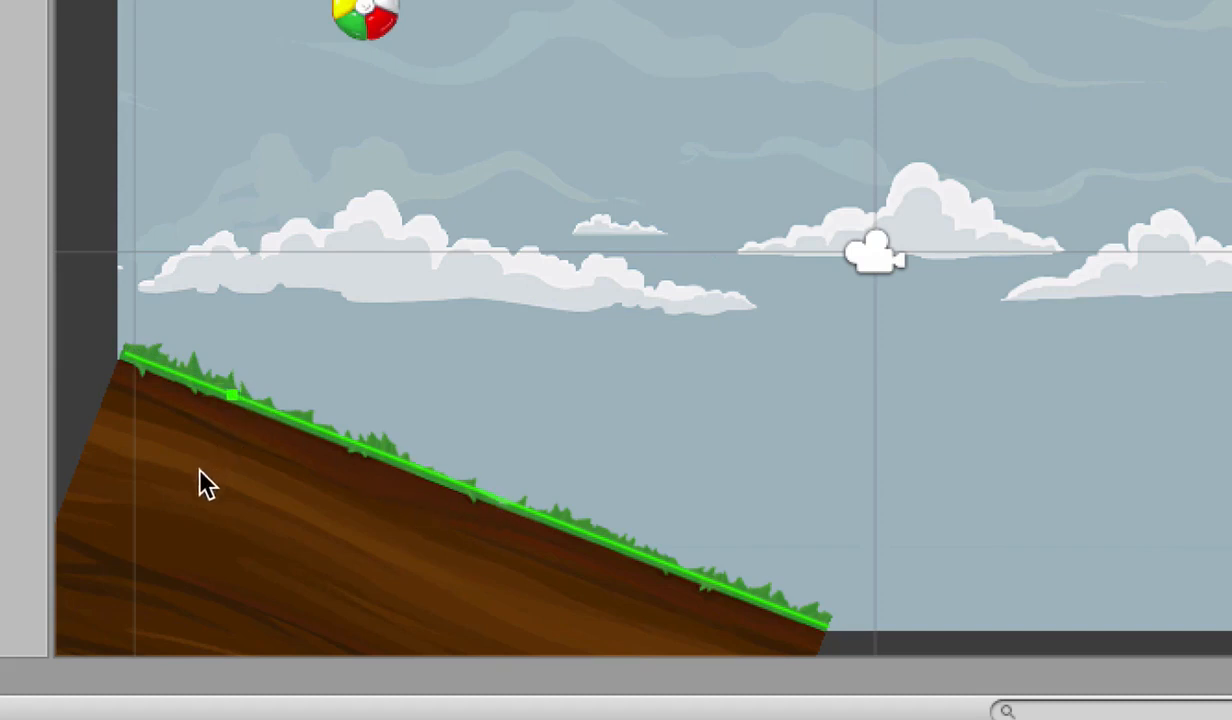
scroll(885, 90, "down", 1)
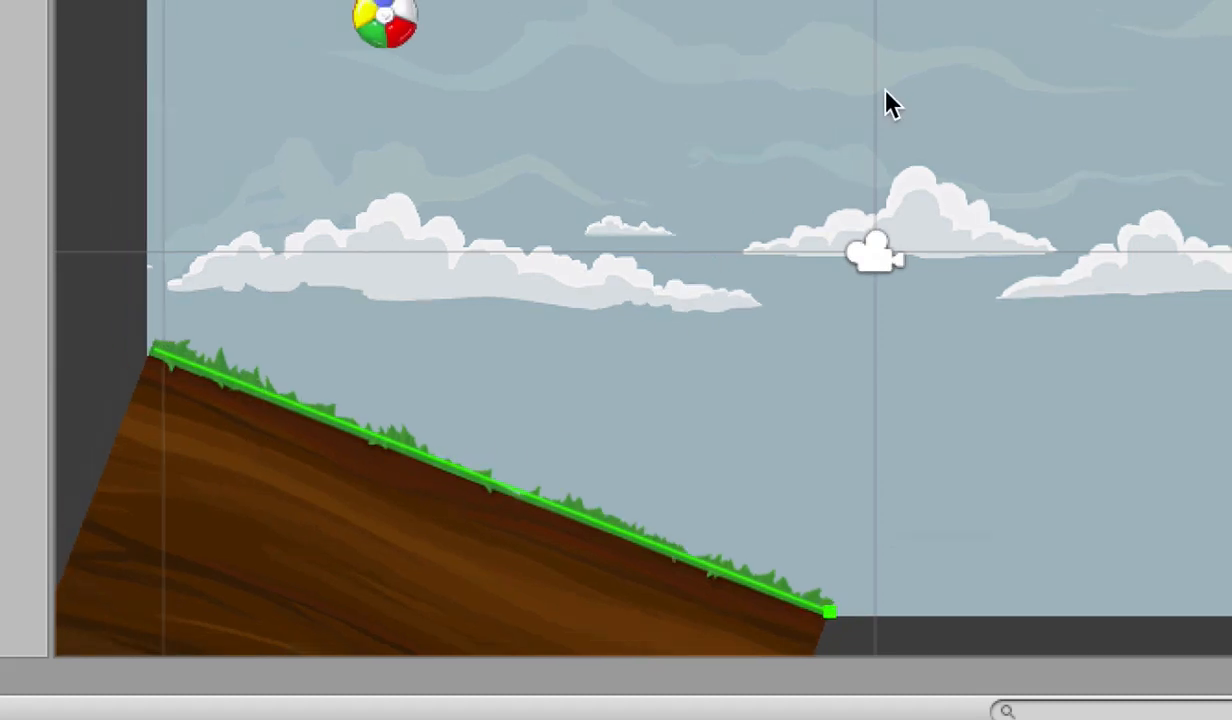
scroll(885, 90, "up", 3)
scroll(888, 103, "up", 1)
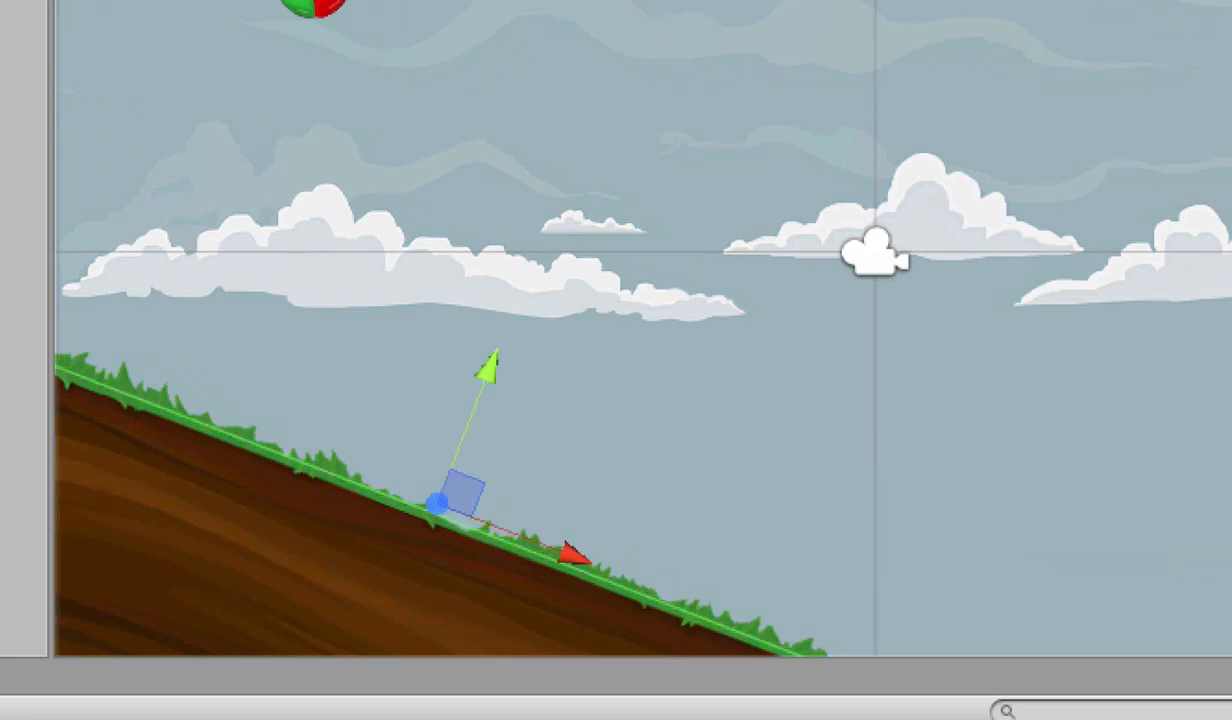
- Play the scene to check the ball's contact with the lowered grass collider, and stop playback
key("ctrl+p")
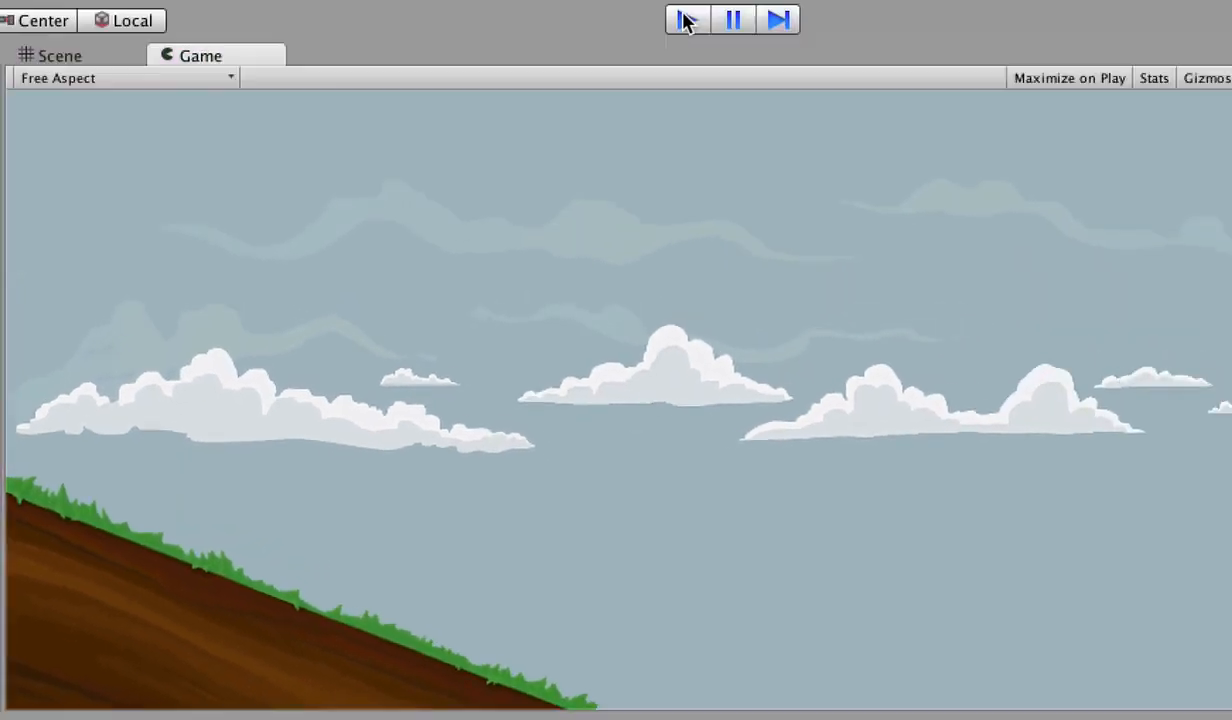
left_click(685, 19)
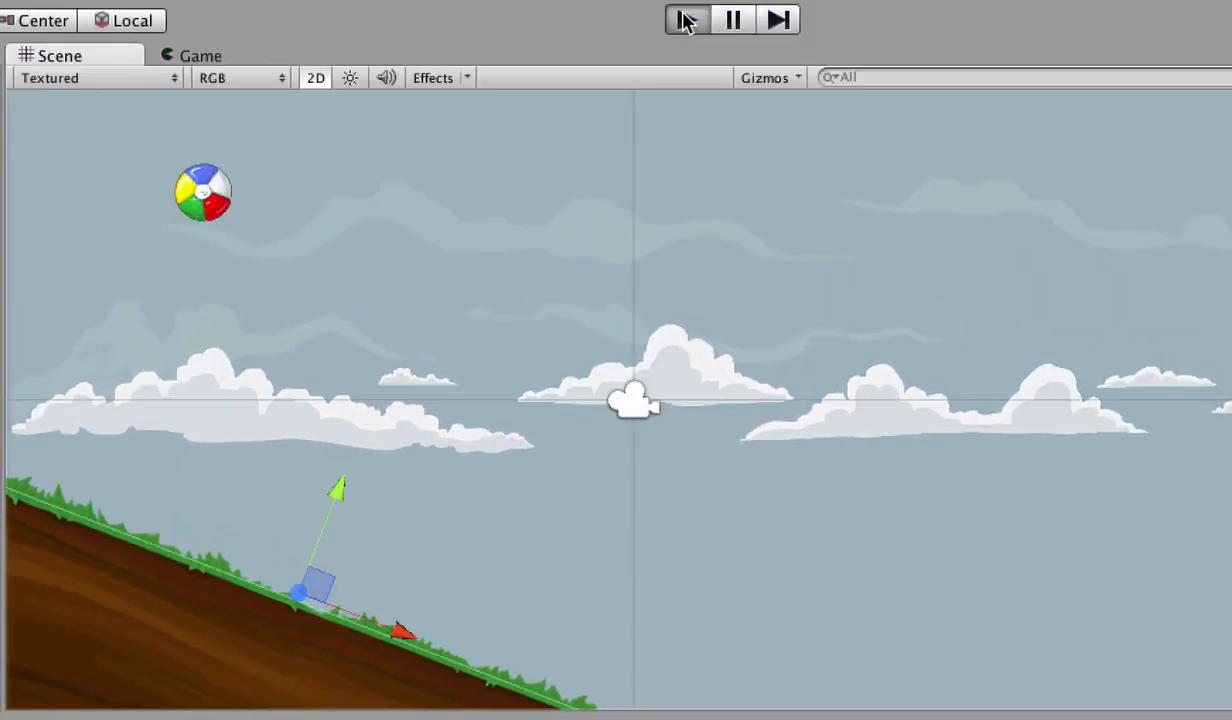
left_click(685, 19)
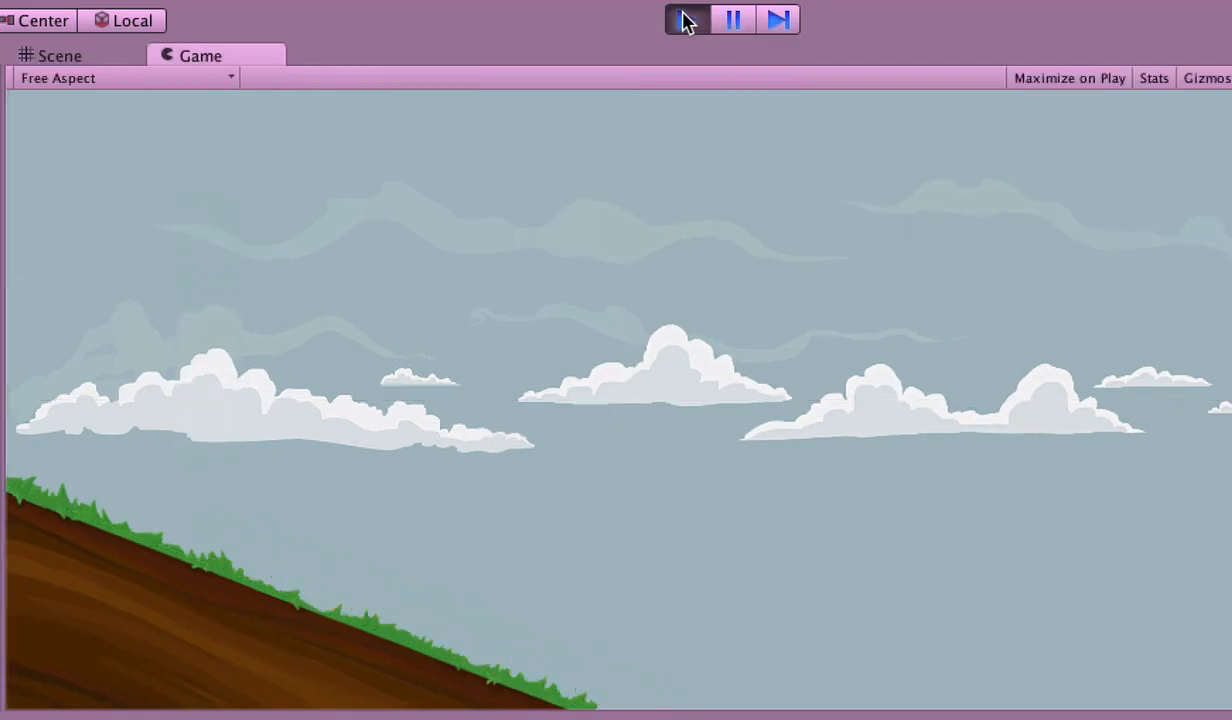
left_click(685, 20)
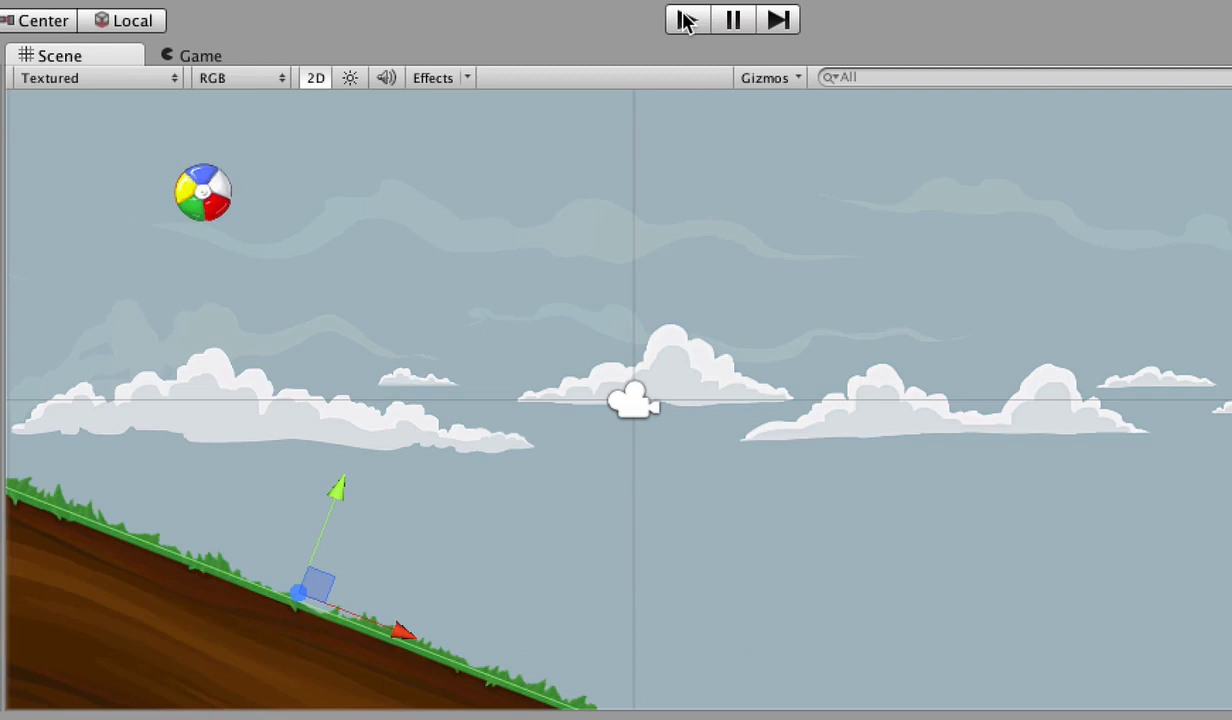